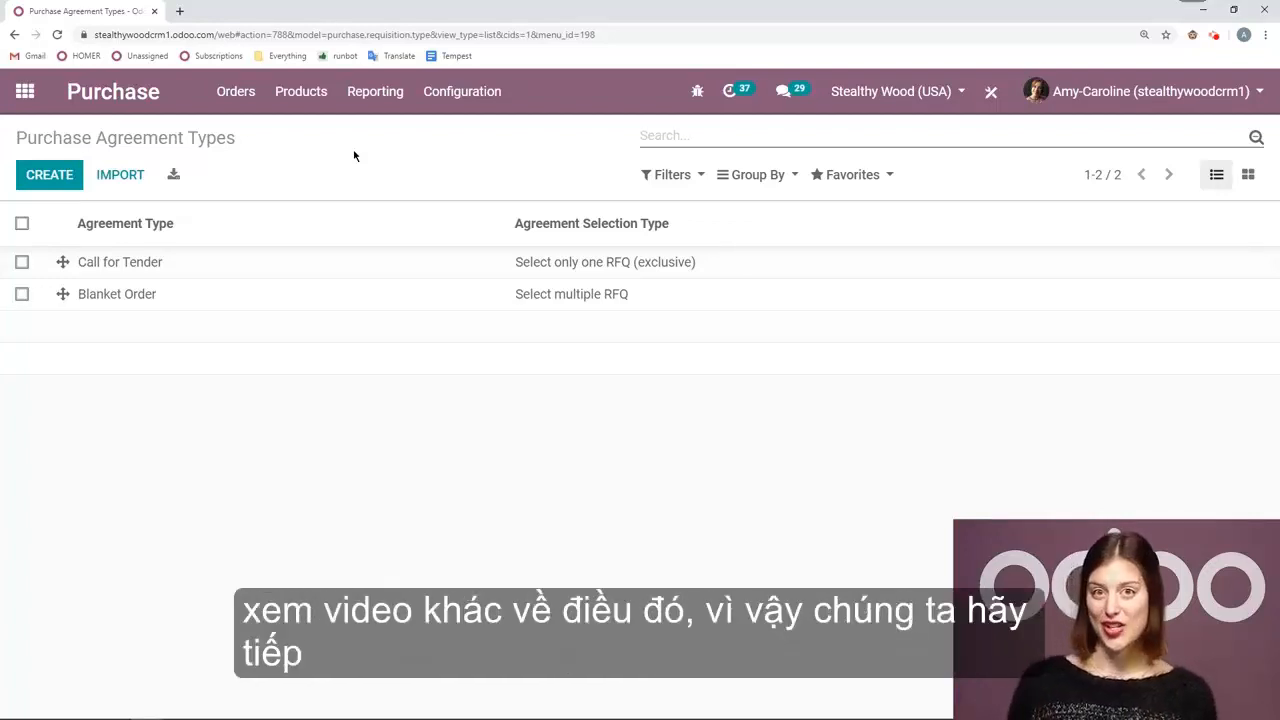
# Step: Open the Blanket Order agreement type for editing, review its selection, lines and quantities options, and save it as is
pyautogui.click(226, 294)
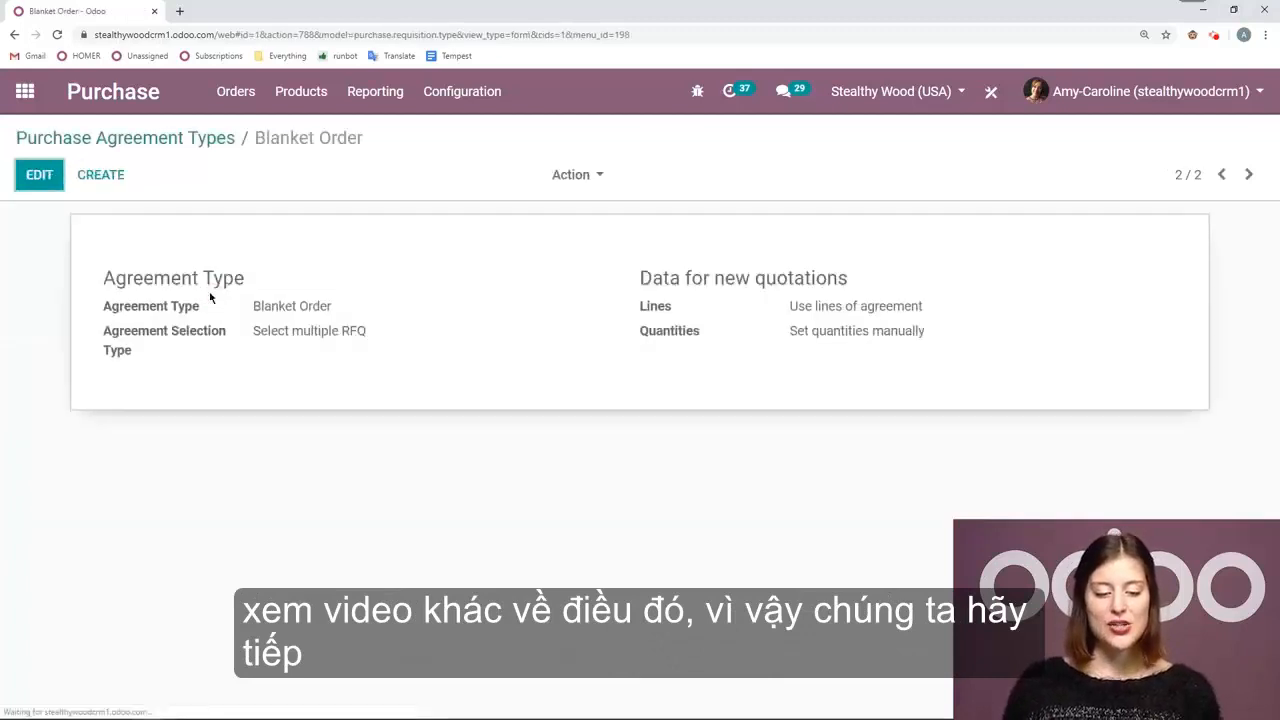
pyautogui.click(41, 174)
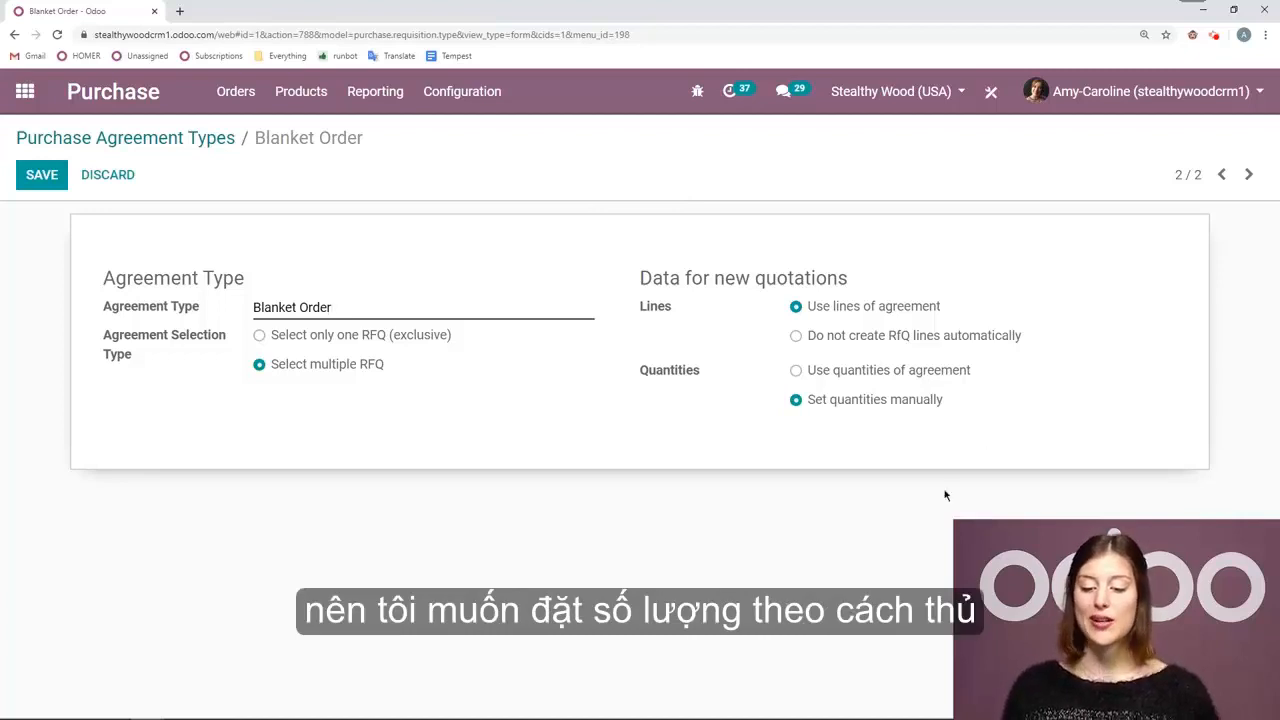
pyautogui.click(40, 170)
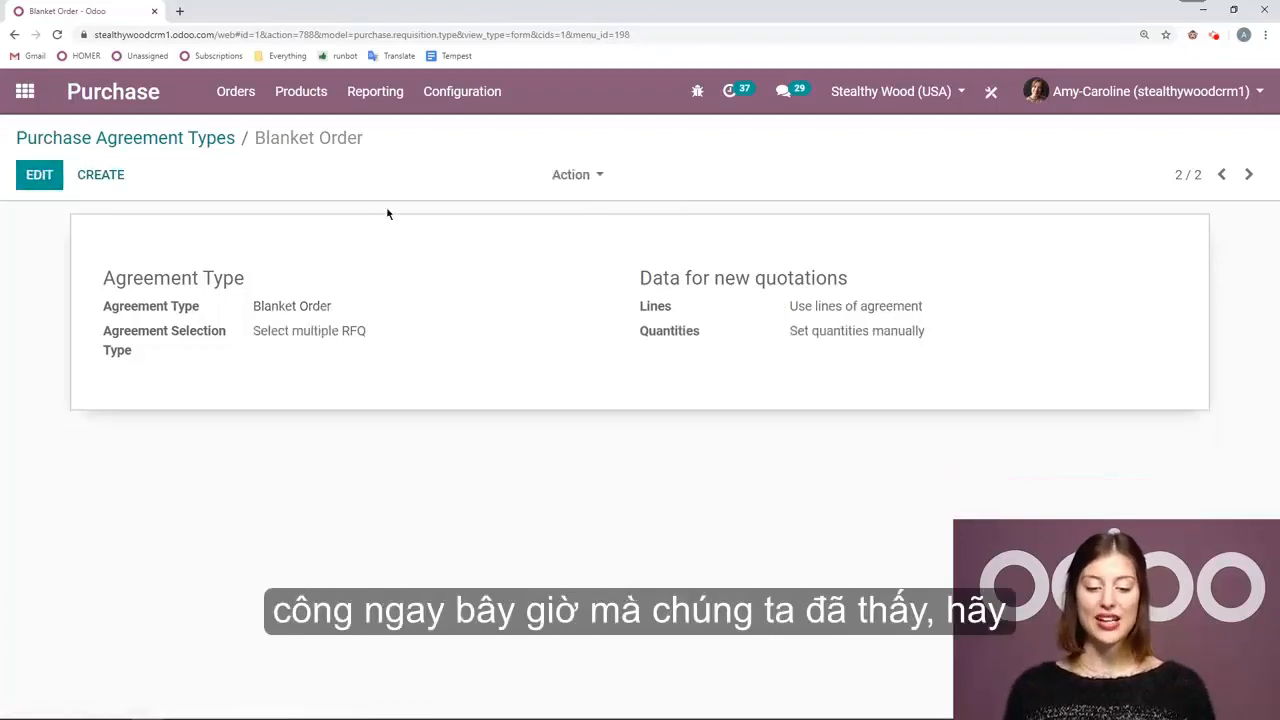
# Step: Go to the purchase agreements and start a new agreement
pyautogui.click(236, 98)
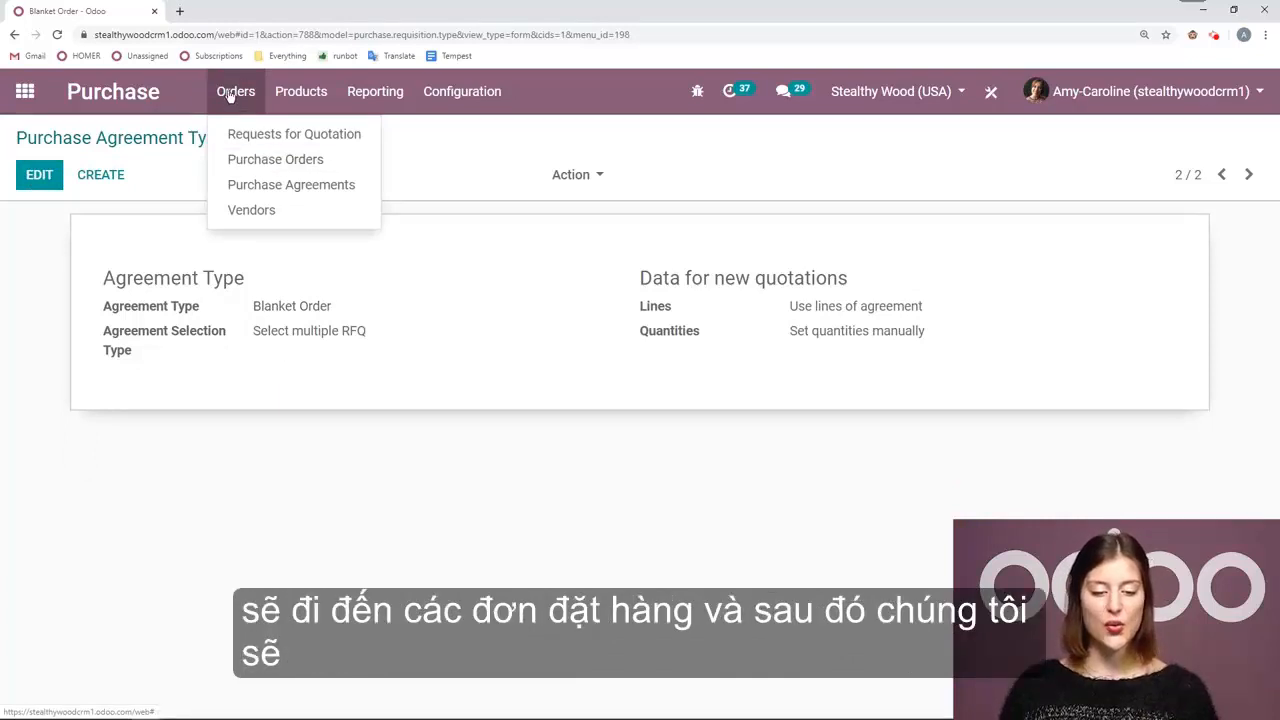
pyautogui.click(285, 188)
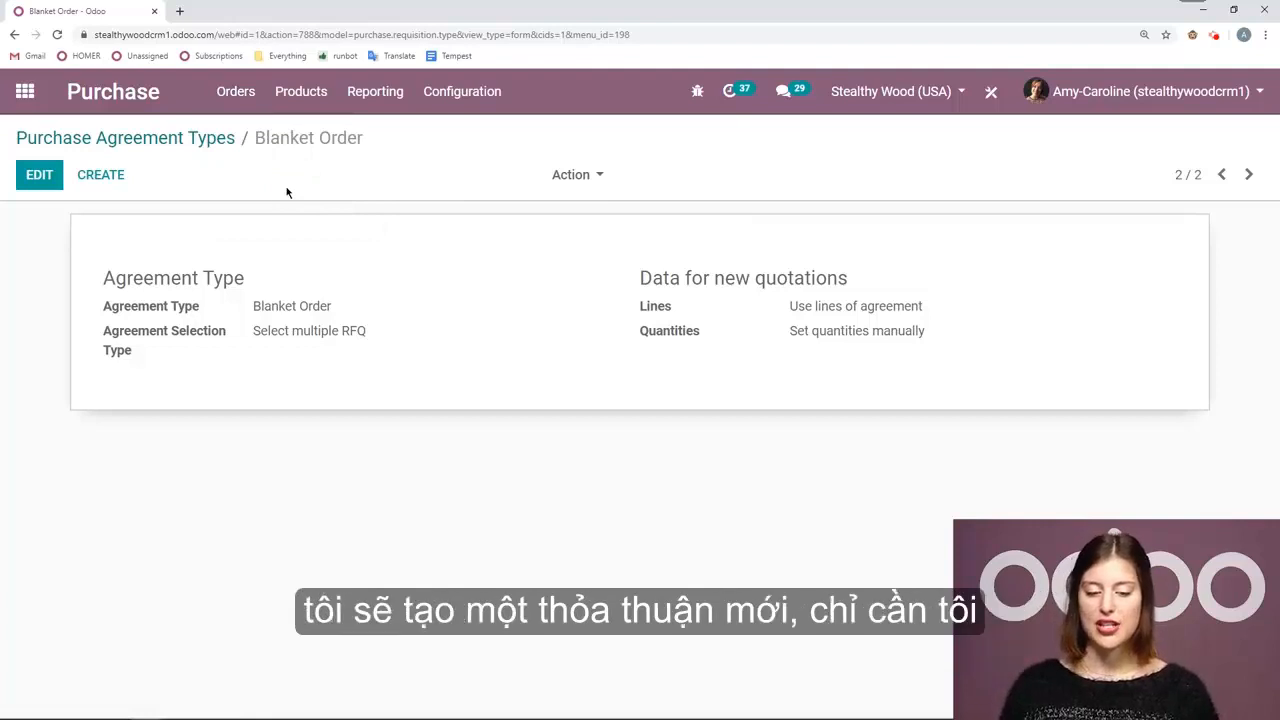
pyautogui.click(74, 178)
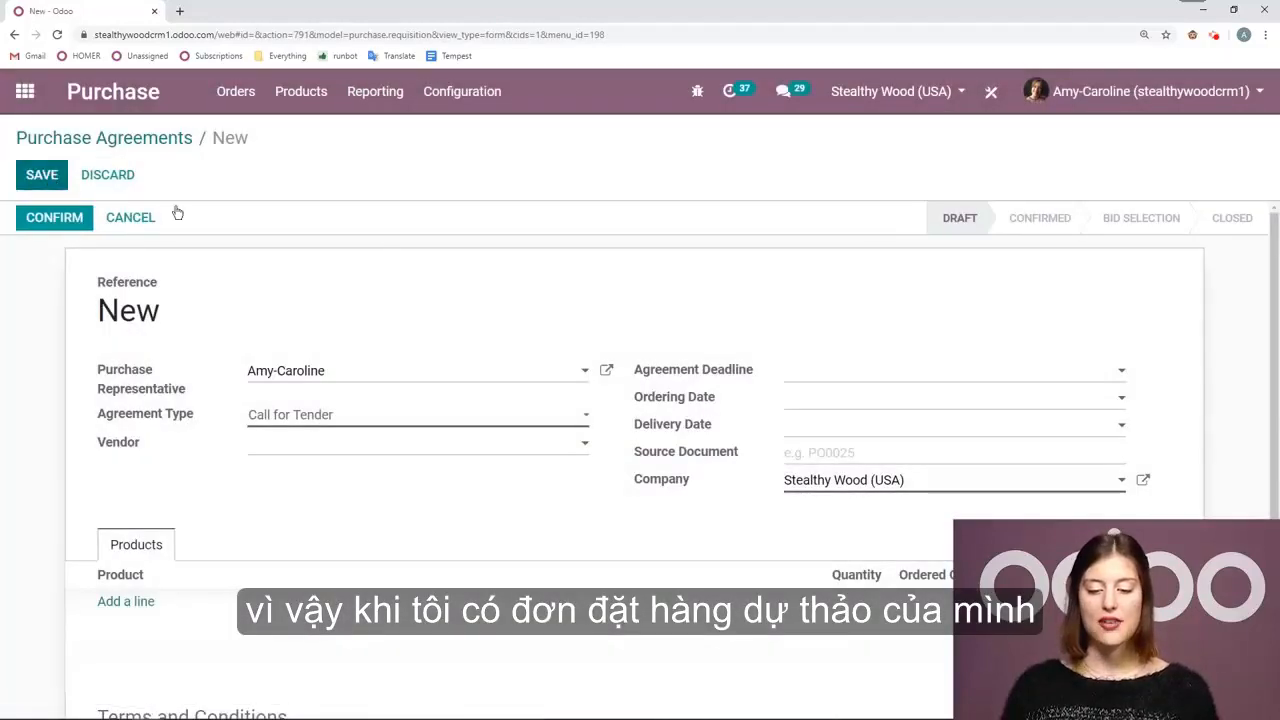
pyautogui.scroll(-1, 469, 249)
pyautogui.scroll(1, 469, 249)
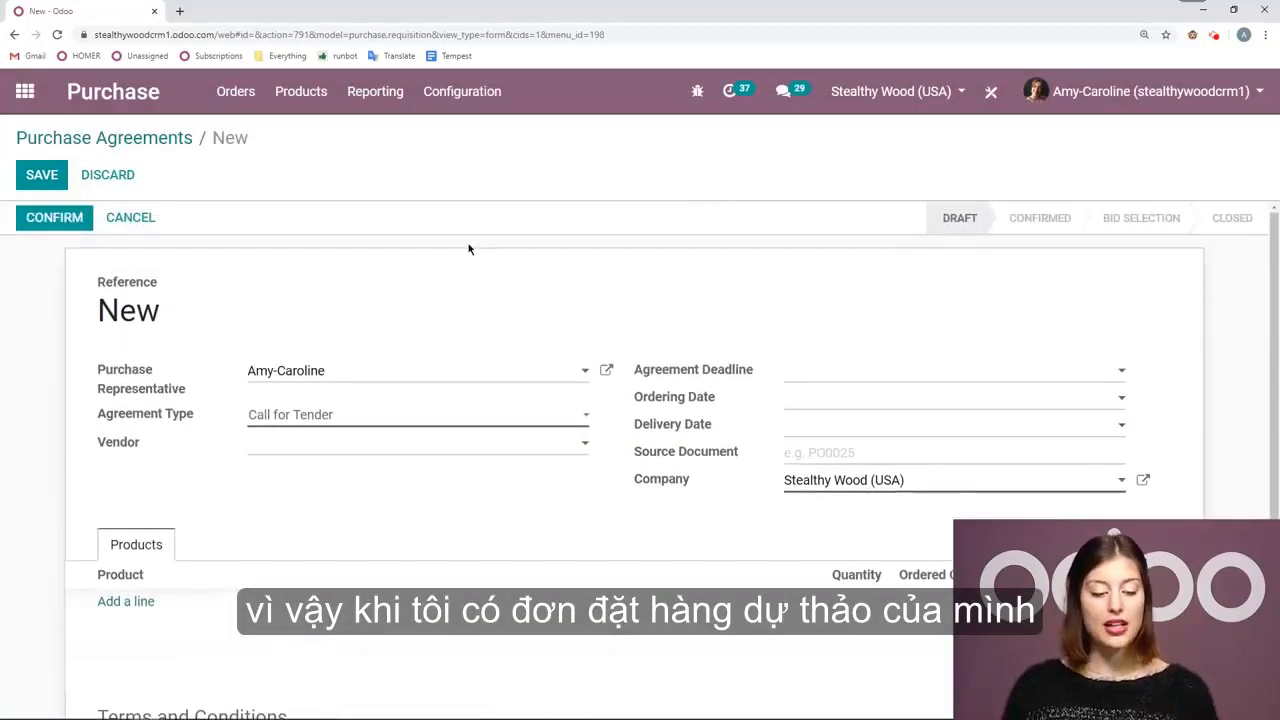
# Step: Set the new agreement's type to Blanket Order and its vendor to Gemini Furniture
pyautogui.click(312, 418)
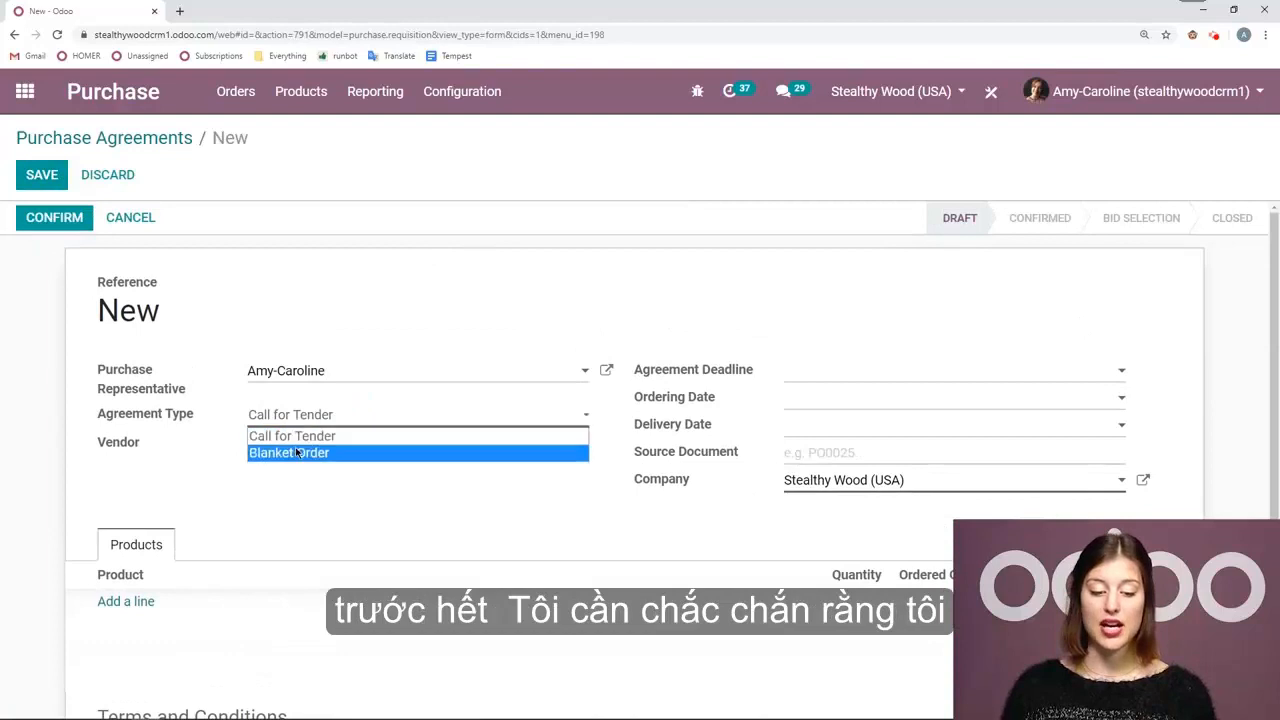
pyautogui.click(288, 448)
pyautogui.click(334, 420)
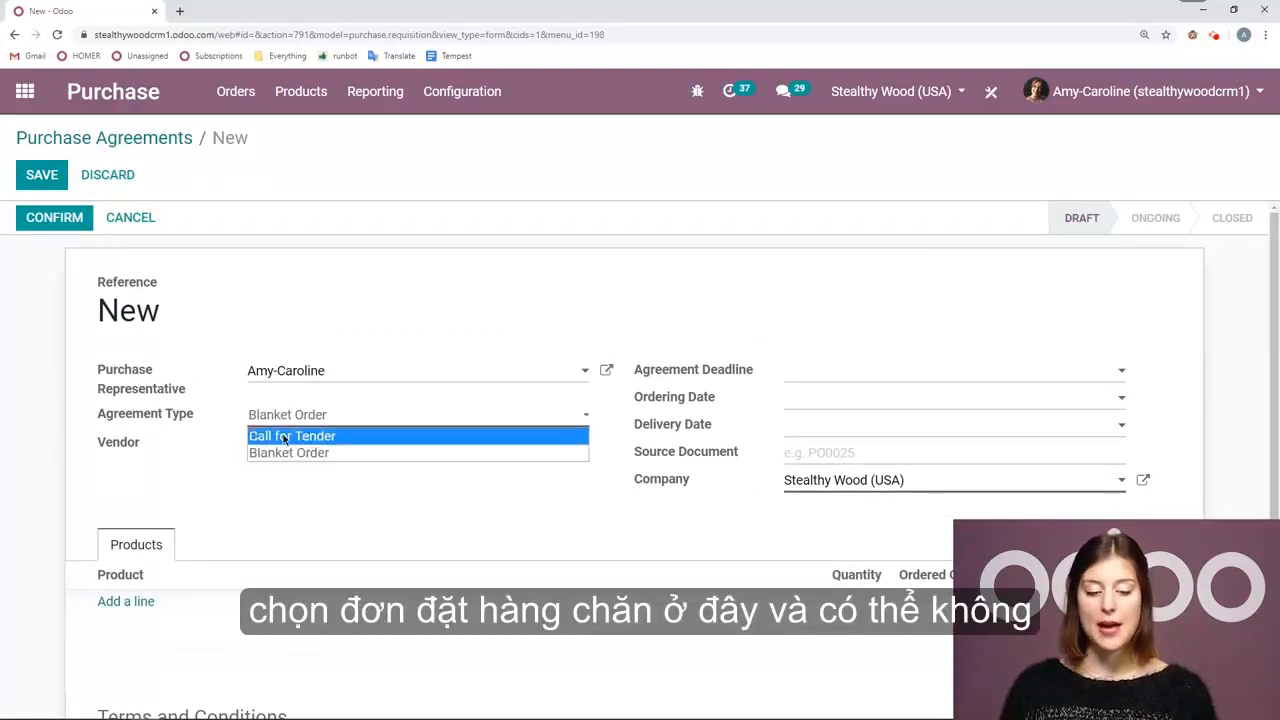
pyautogui.click(337, 462)
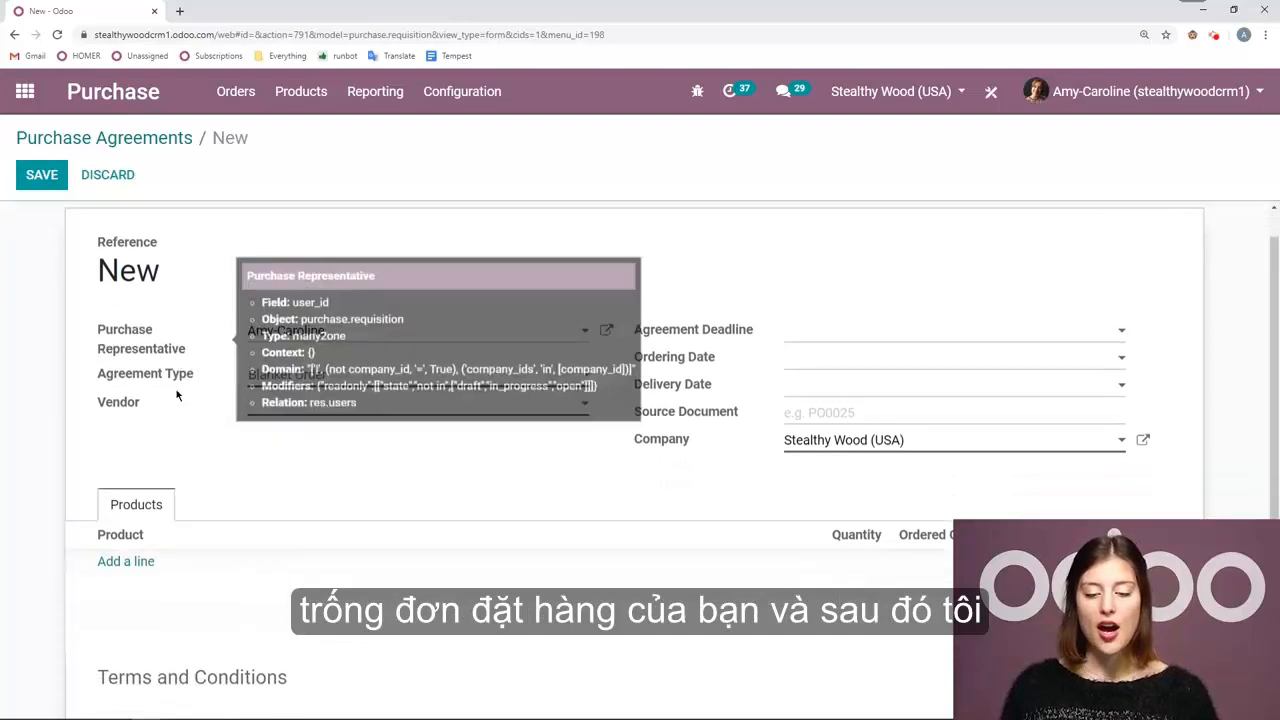
pyautogui.scroll(-1, 177, 394)
pyautogui.click(277, 379)
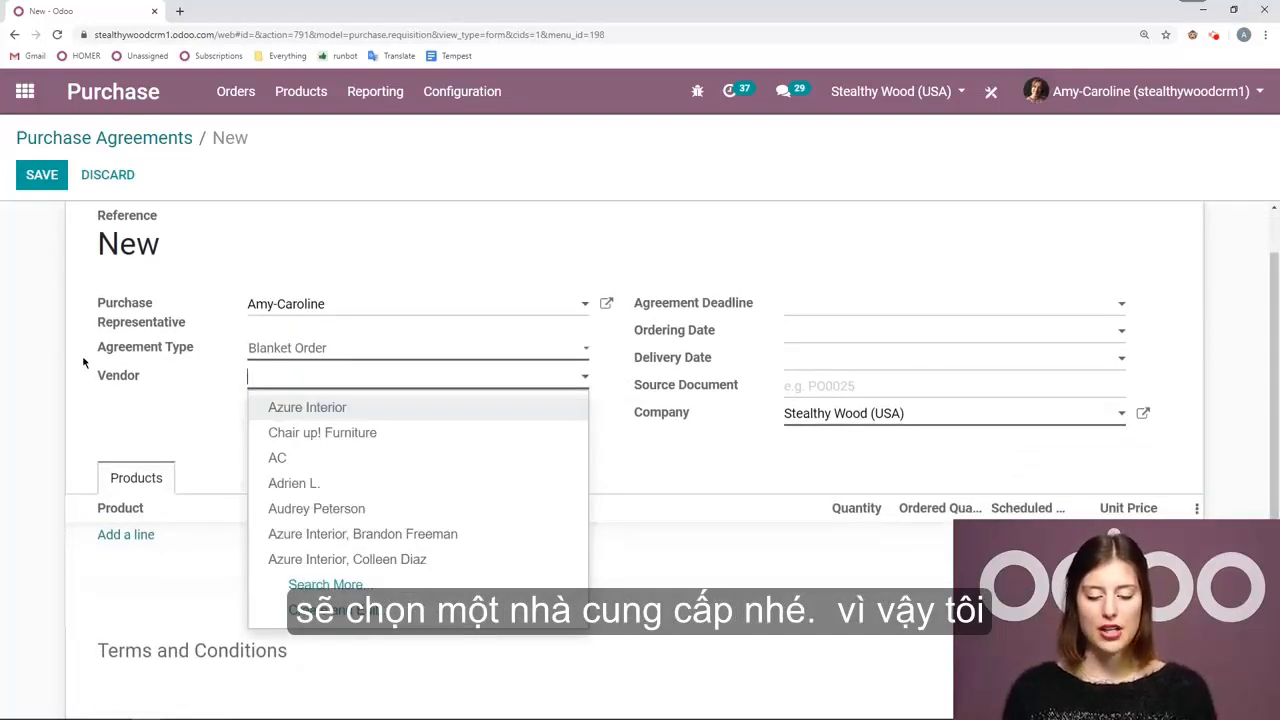
pyautogui.write('ge')
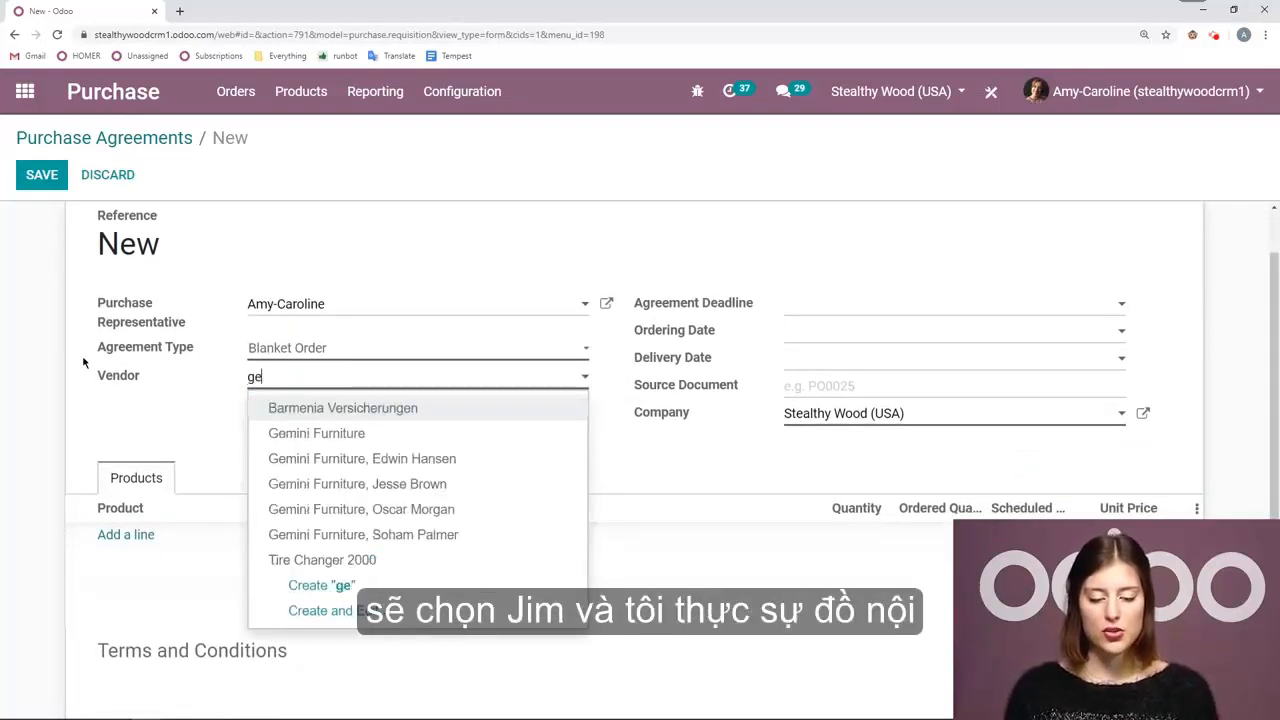
pyautogui.click(295, 433)
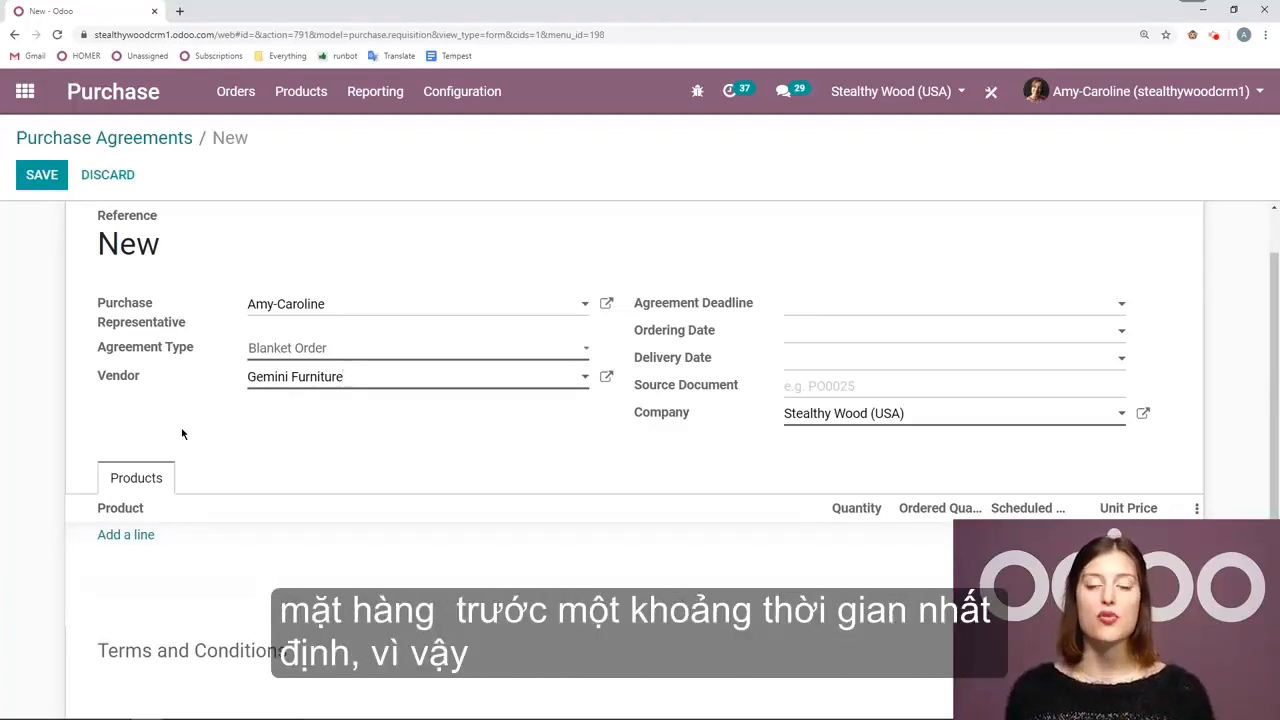
# Step: Set the agreement deadline to March 4, 2020
pyautogui.click(800, 308)
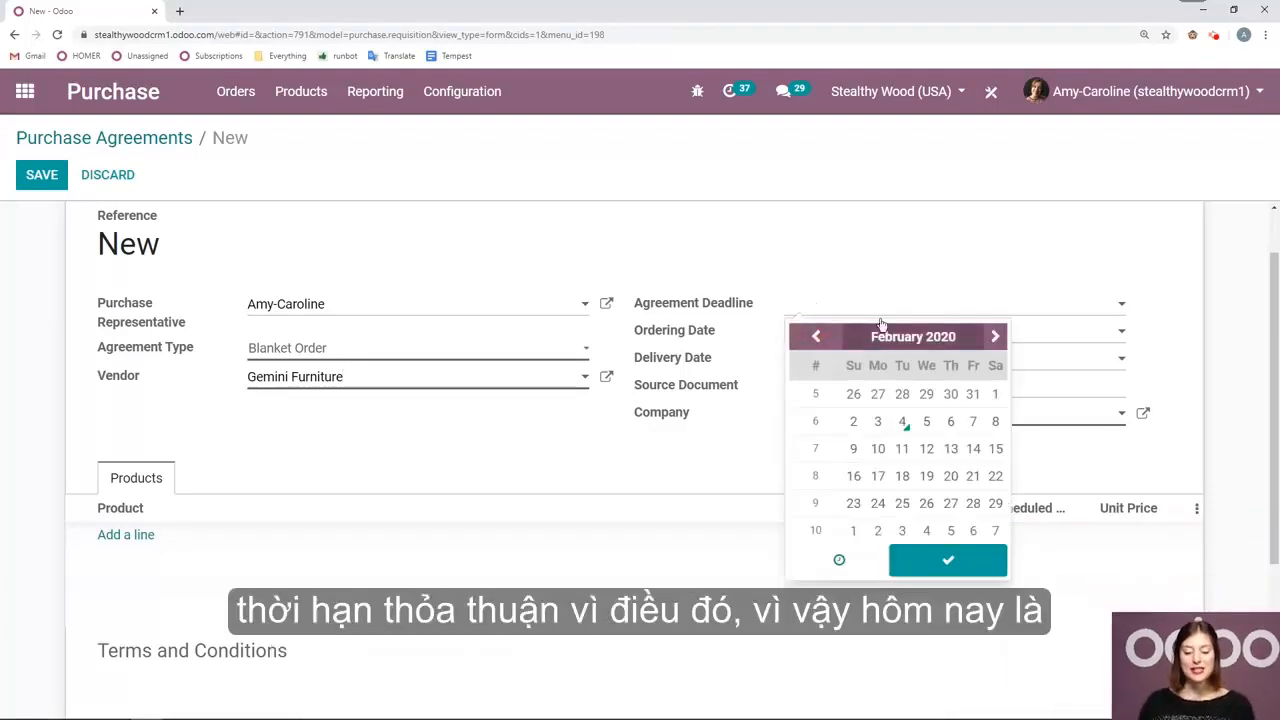
pyautogui.click(996, 339)
pyautogui.click(924, 396)
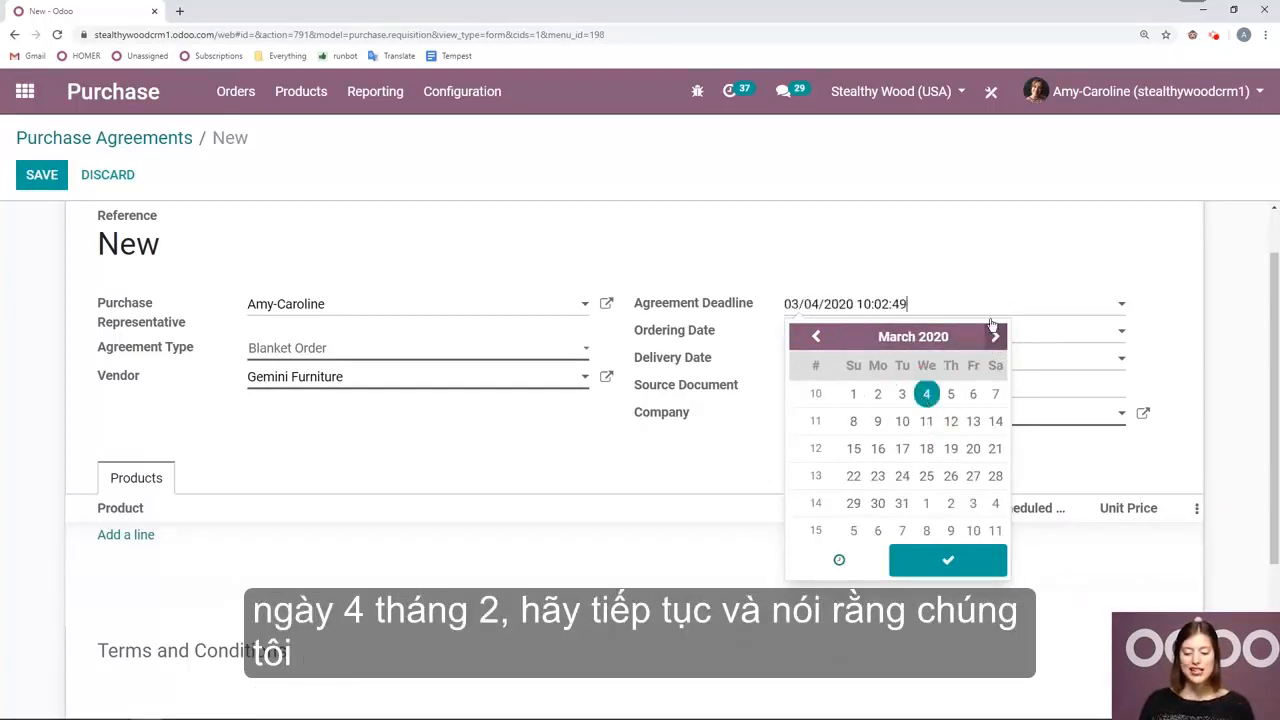
pyautogui.click(899, 246)
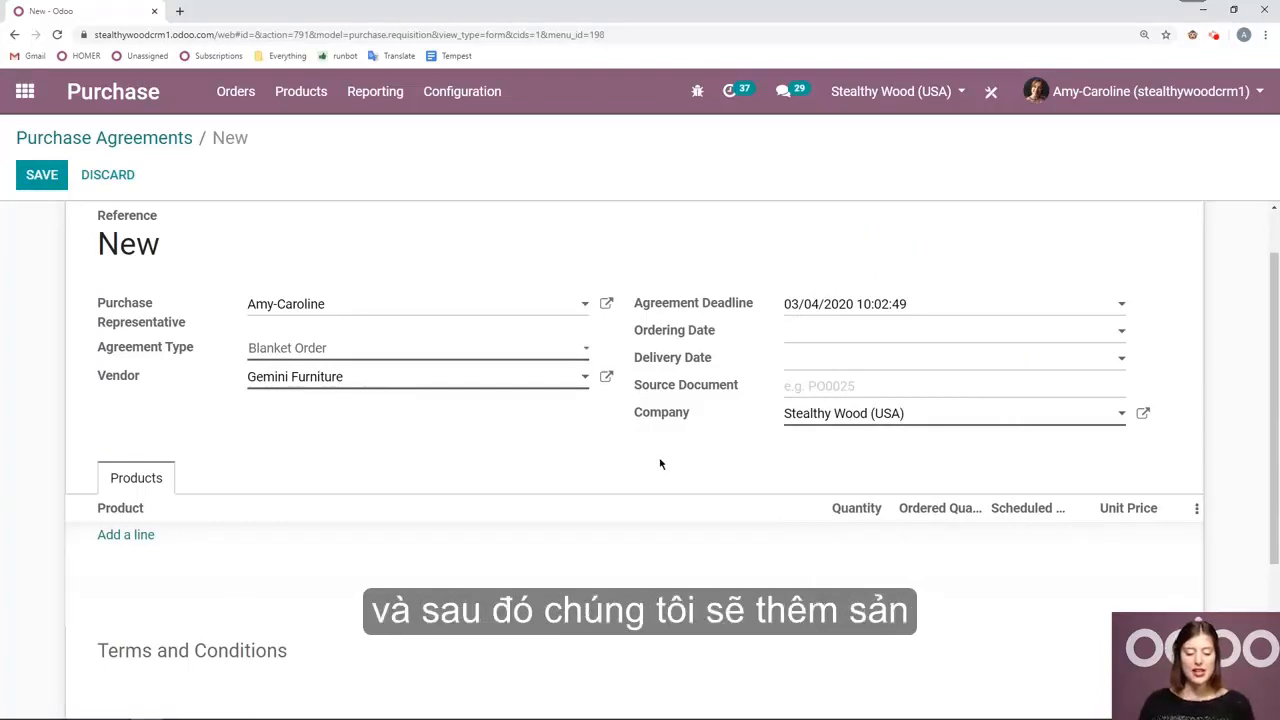
# Step: Add the product [FURN_7777] Office Chair to the agreement with a quantity of 100
pyautogui.click(141, 537)
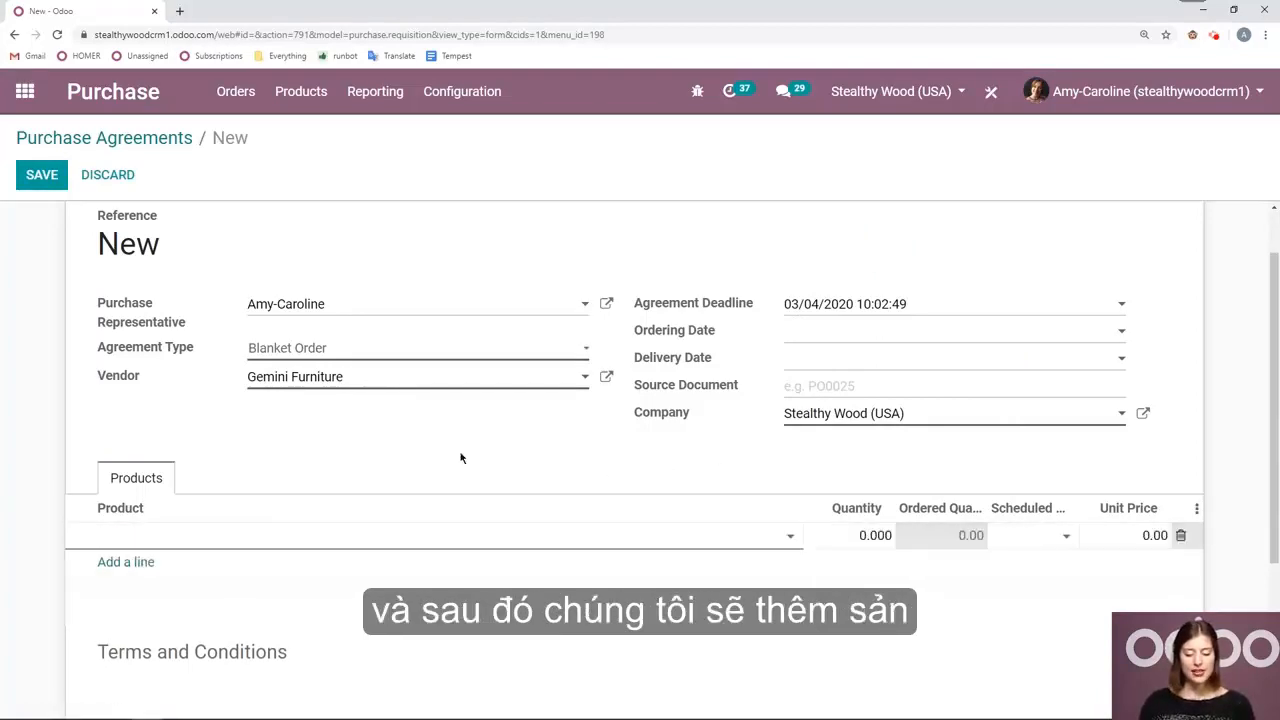
pyautogui.click(332, 535)
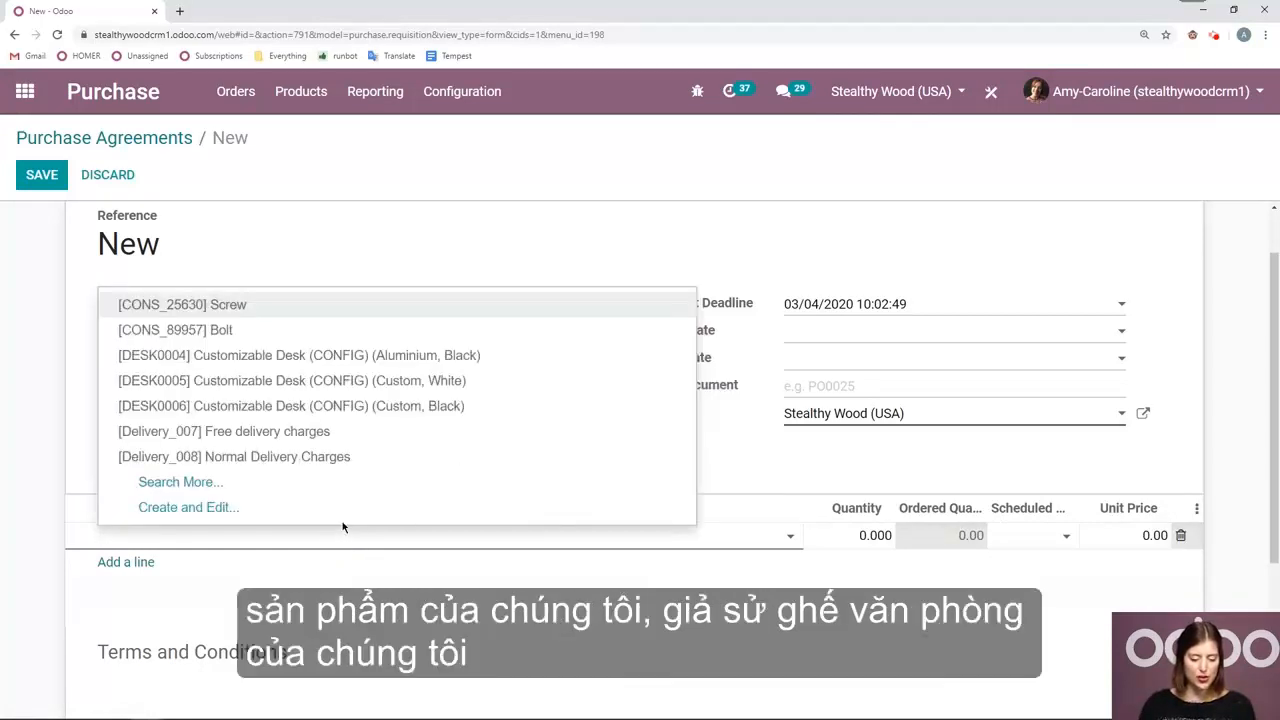
pyautogui.write('off')
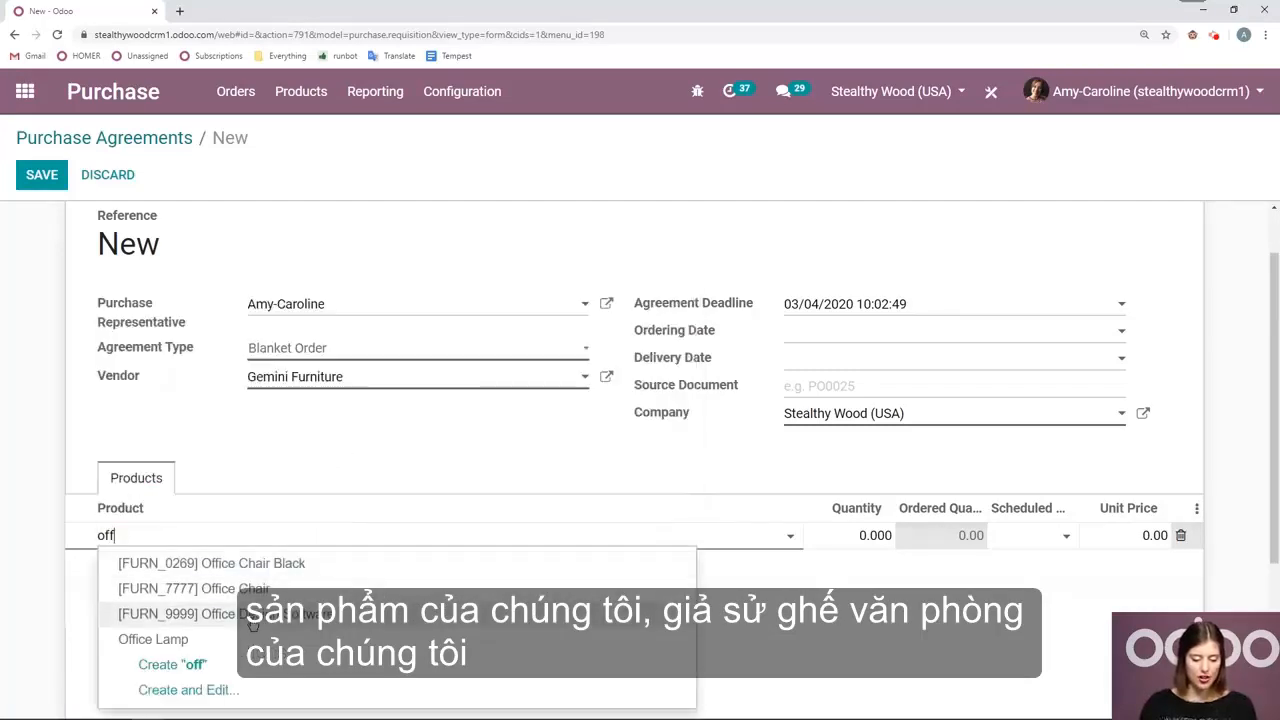
pyautogui.click(230, 589)
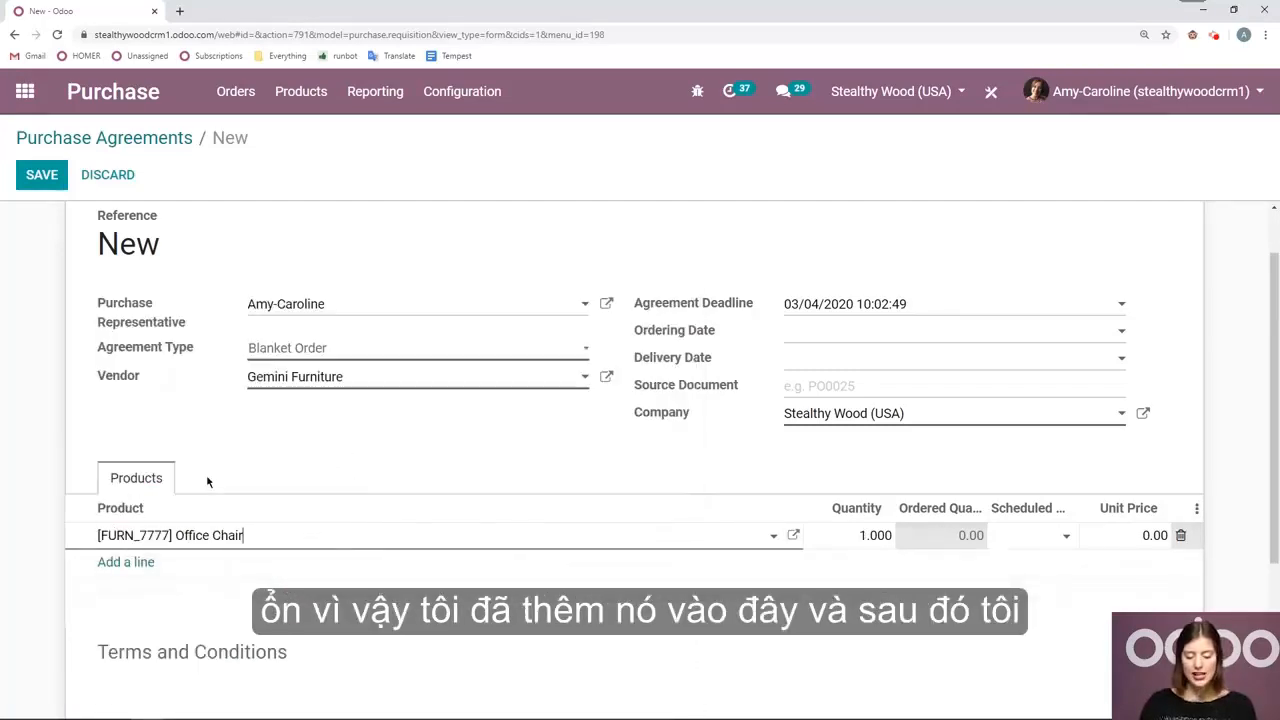
pyautogui.click(855, 534)
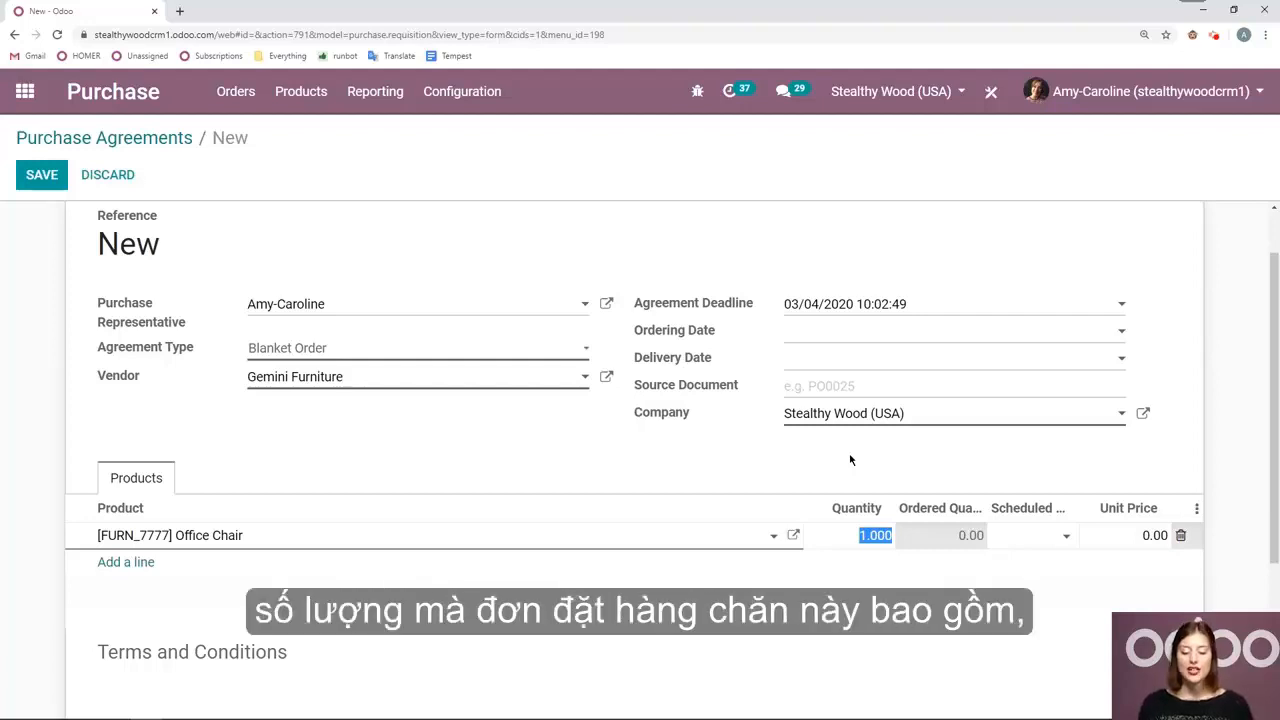
pyautogui.write('100')
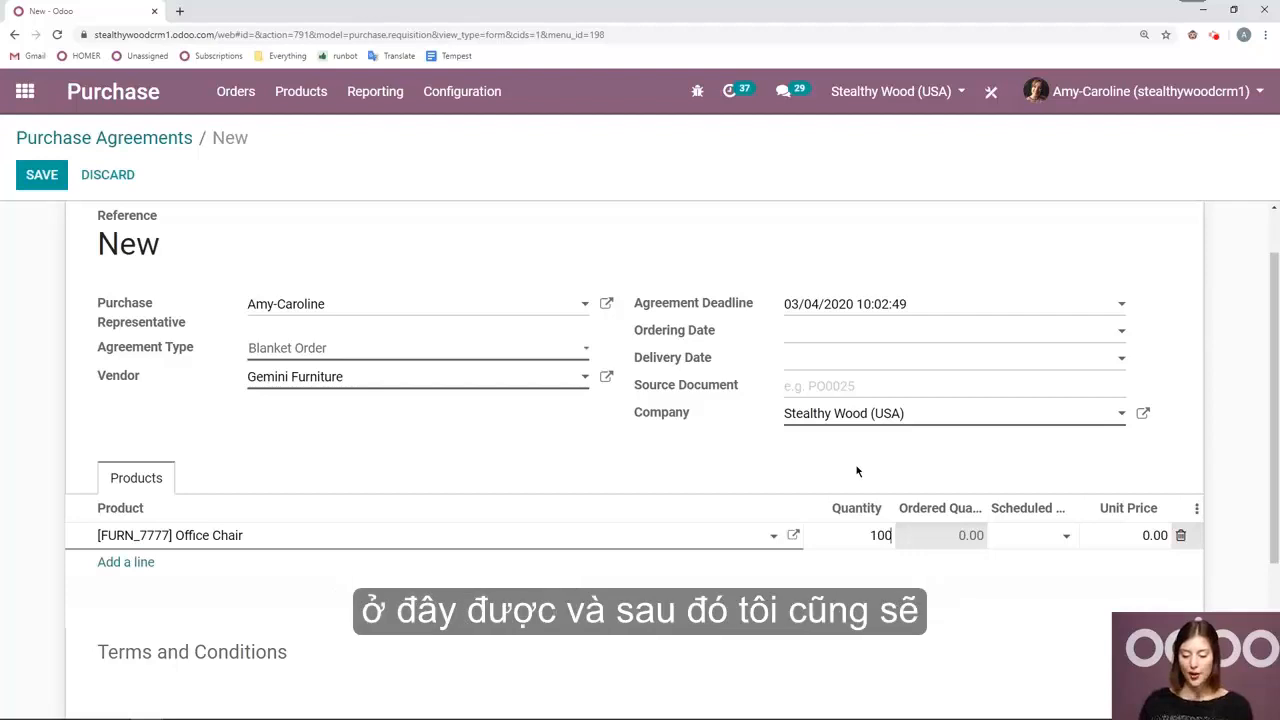
pyautogui.click(856, 471)
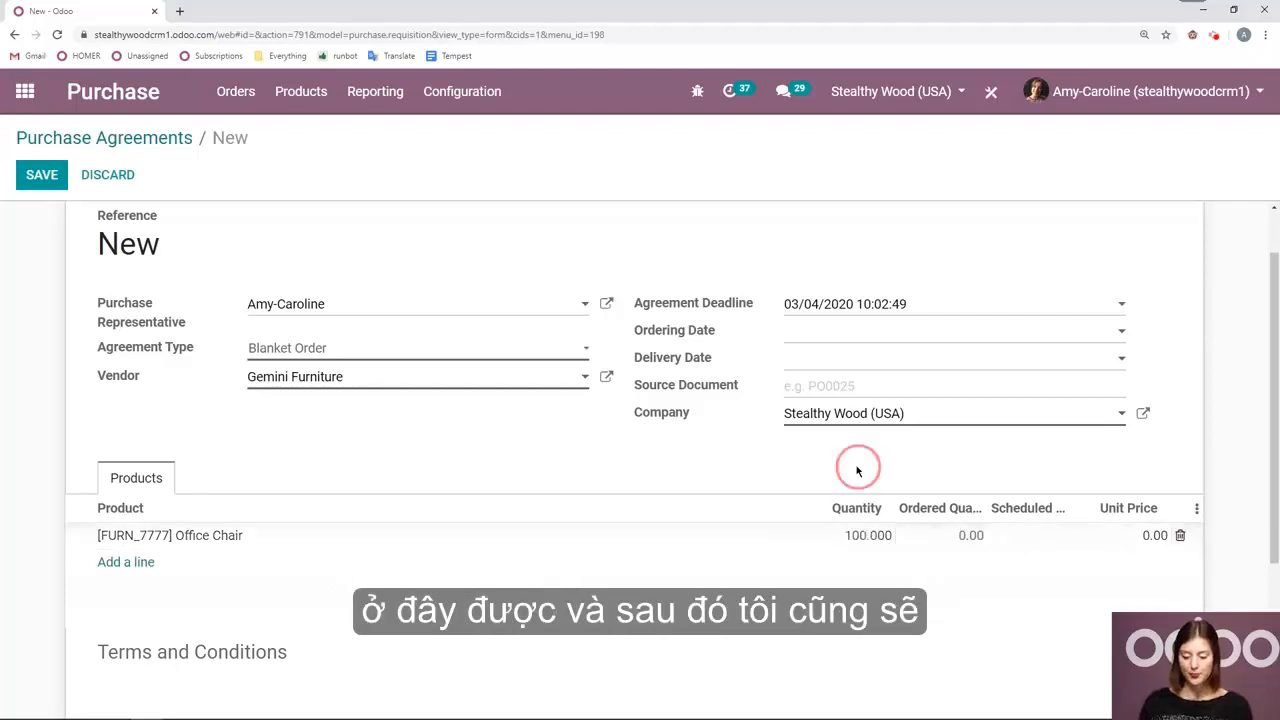
# Step: Set the Office Chair line's unit price to 10, and save and confirm the blanket order
pyautogui.click(1142, 537)
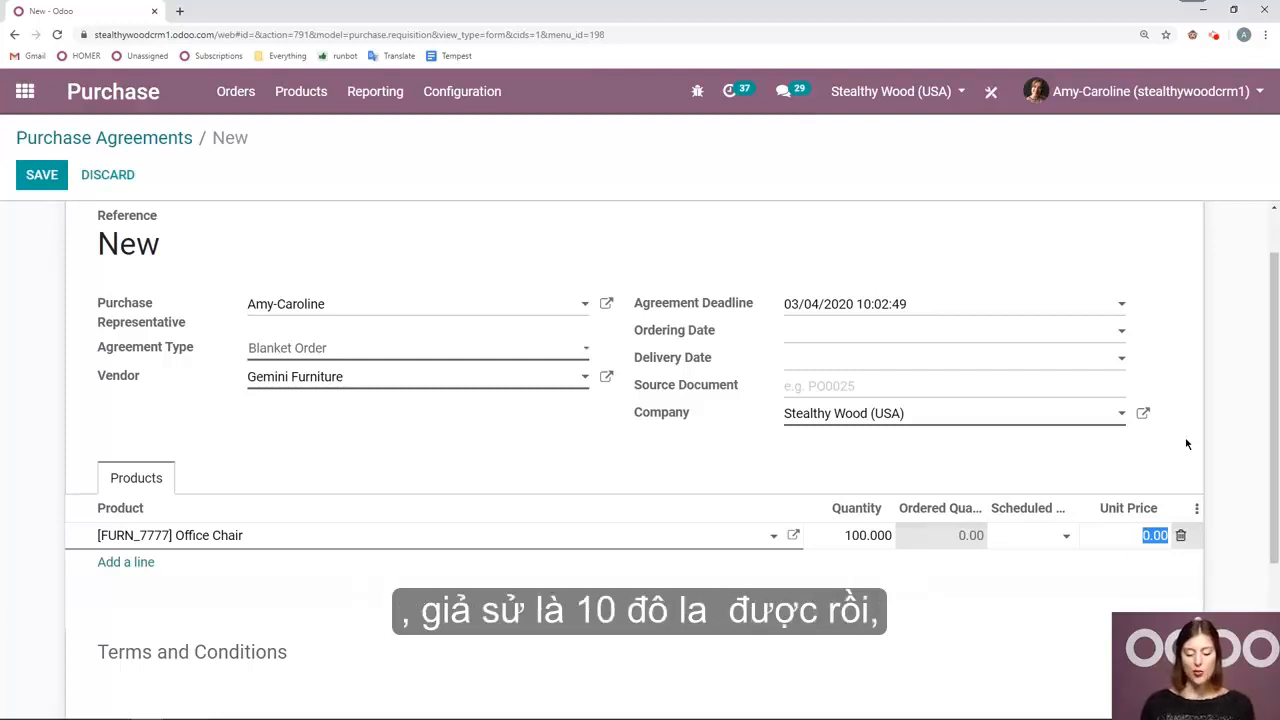
pyautogui.write('10')
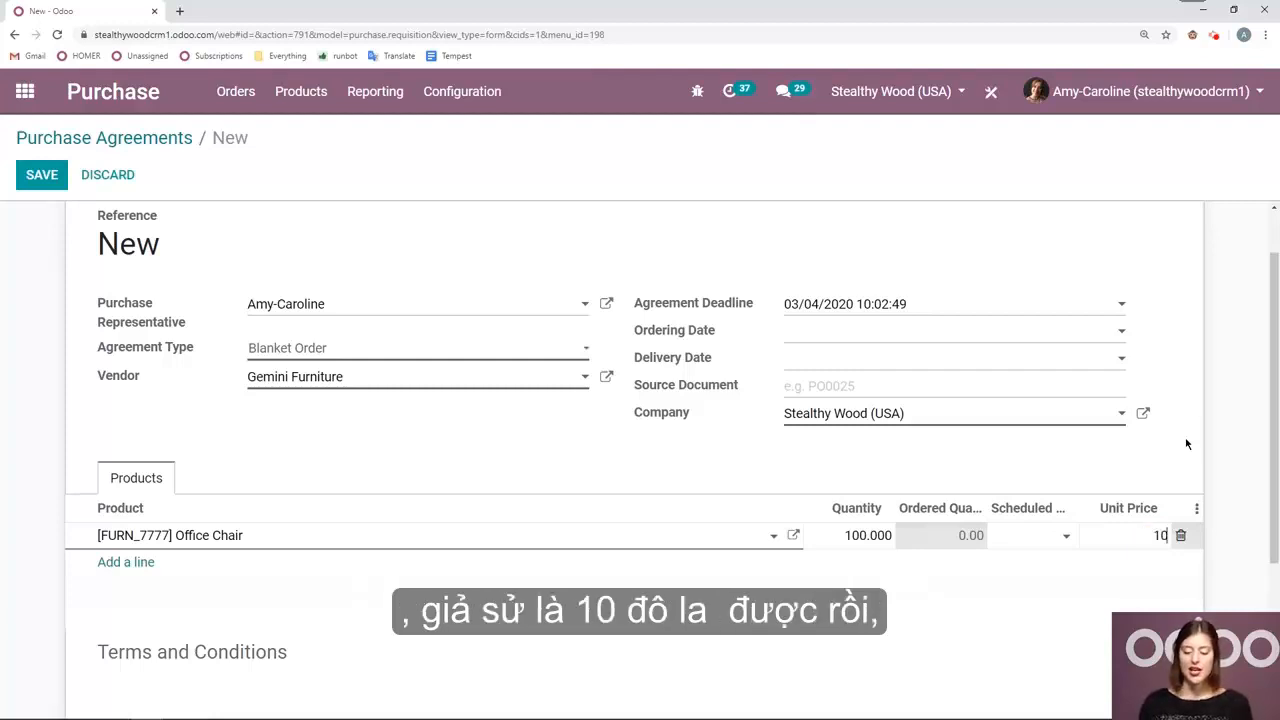
pyautogui.click(1186, 420)
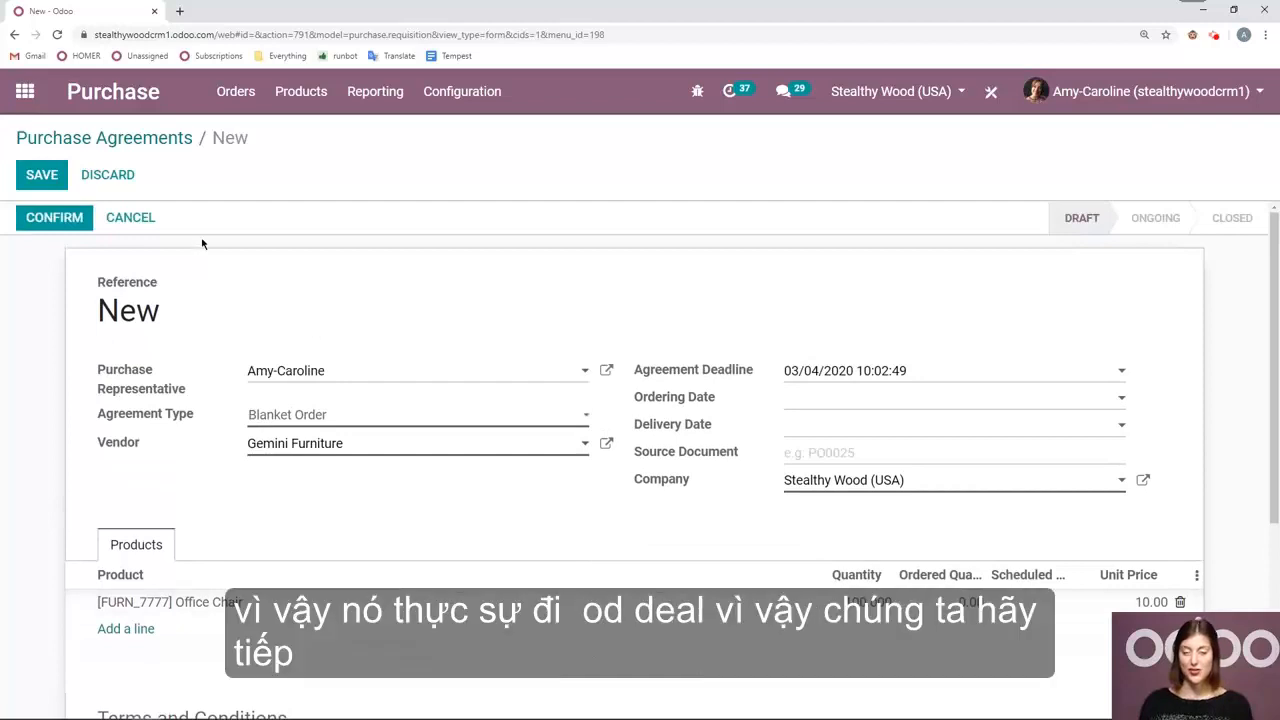
pyautogui.click(45, 180)
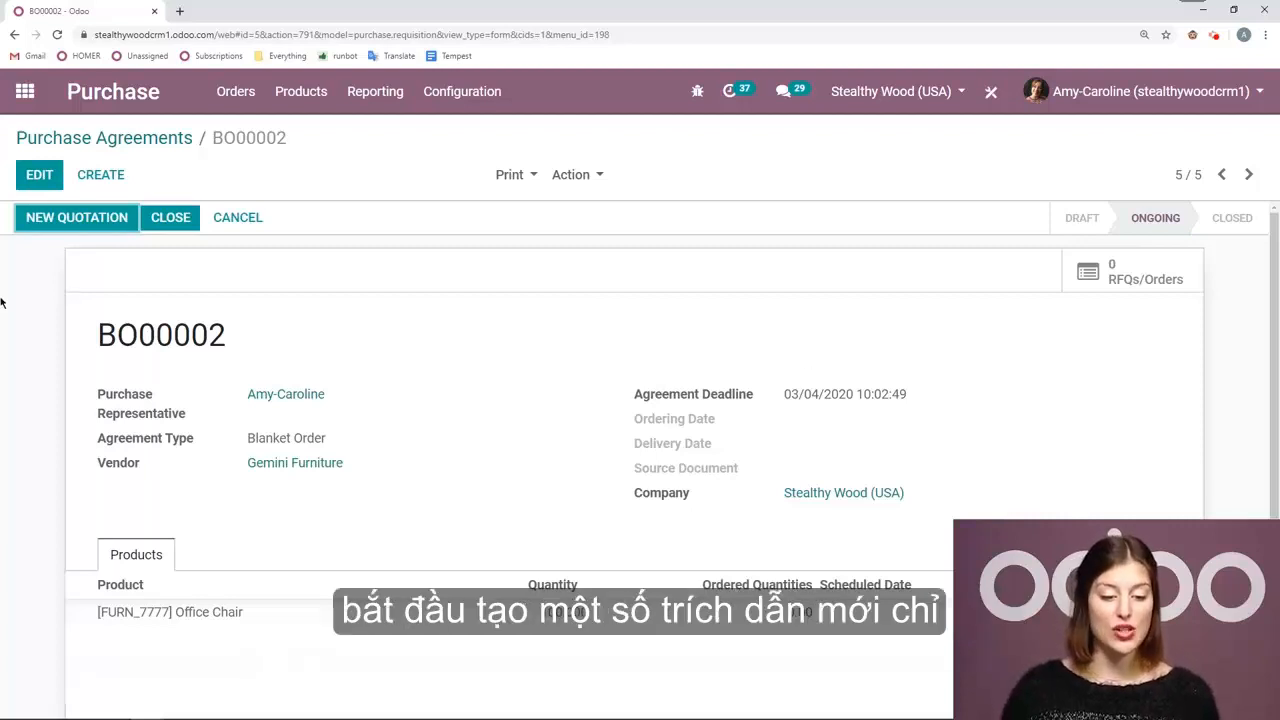
# Step: Create a new quotation from the blanket order and set the Office Chair quantity to 10
pyautogui.click(74, 234)
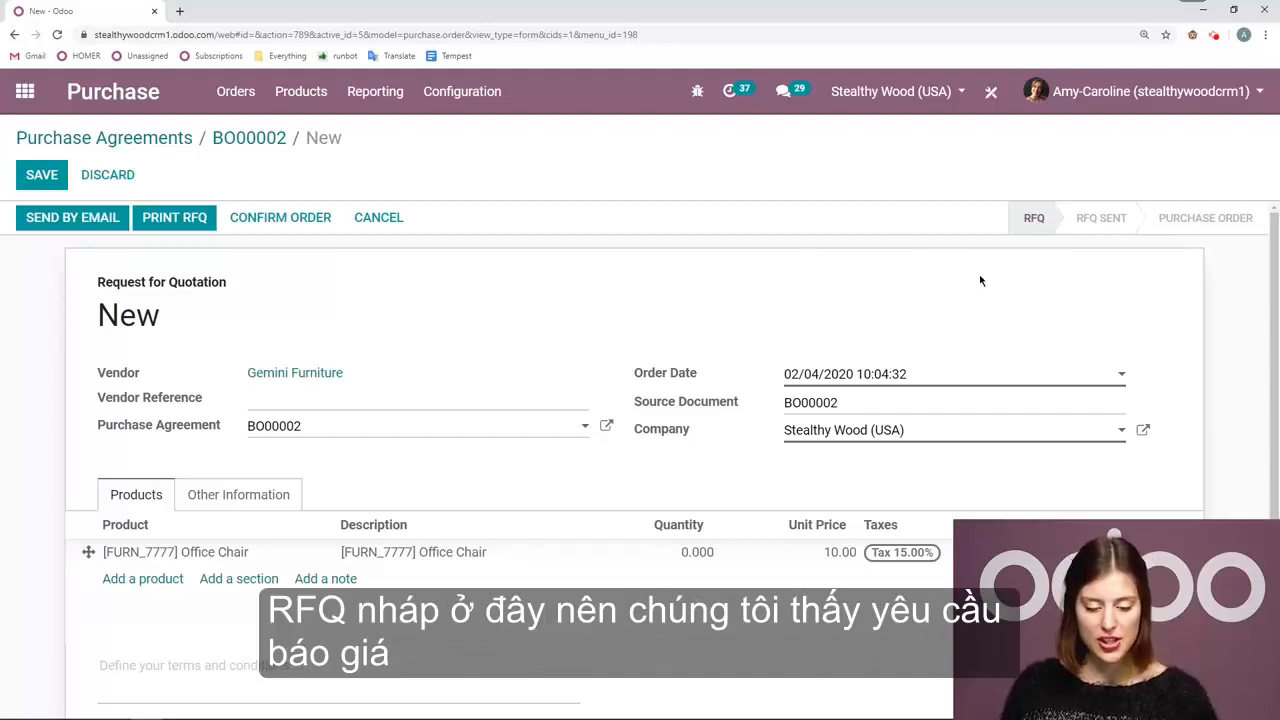
pyautogui.scroll(-1, 487, 540)
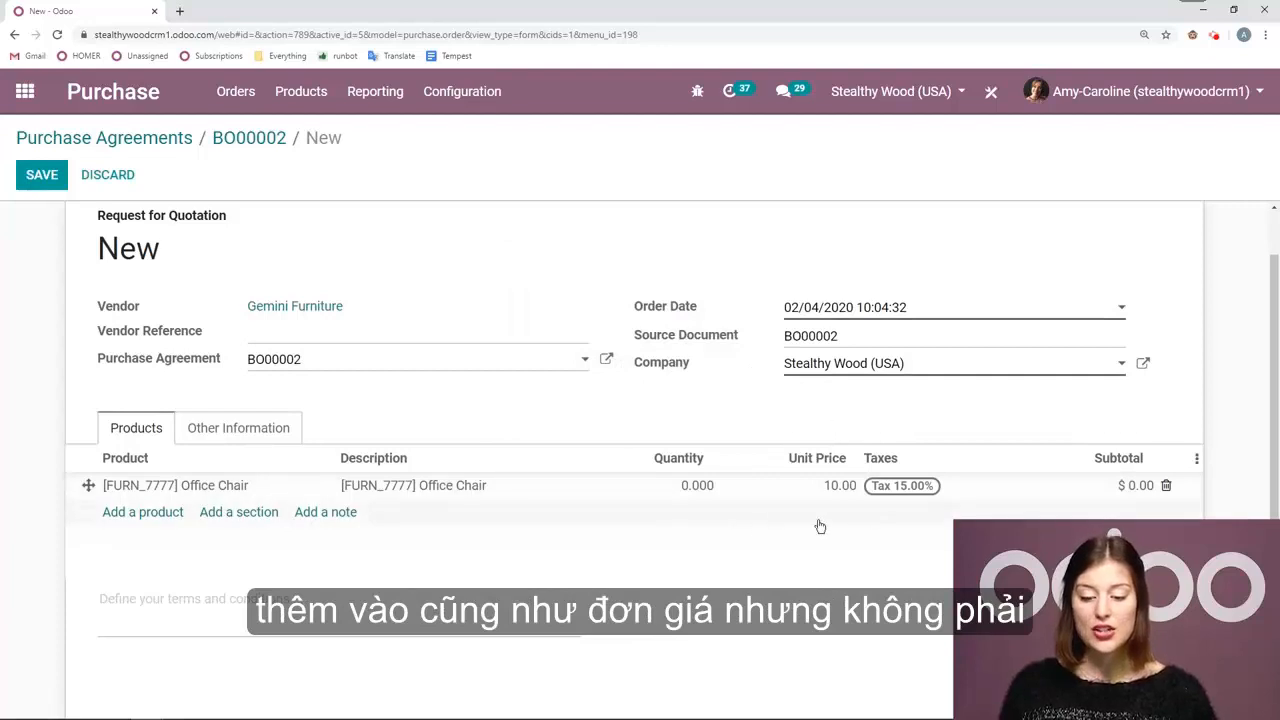
pyautogui.click(690, 498)
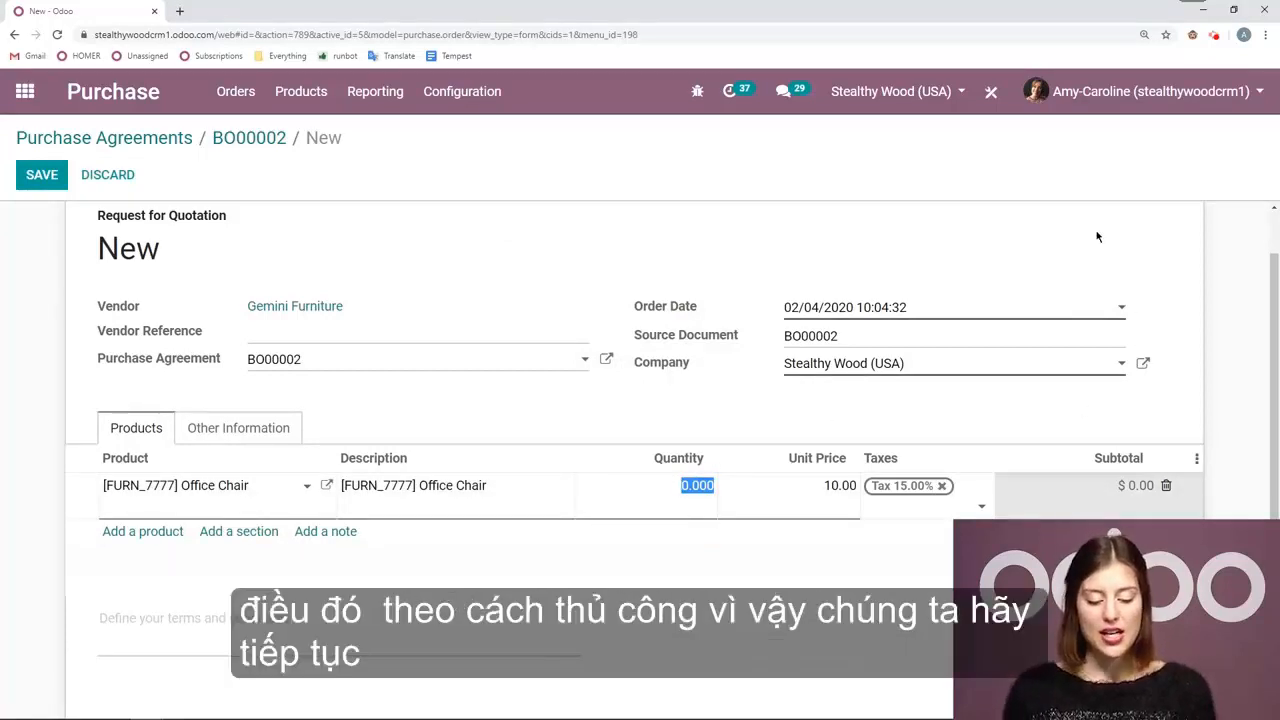
pyautogui.write('10')
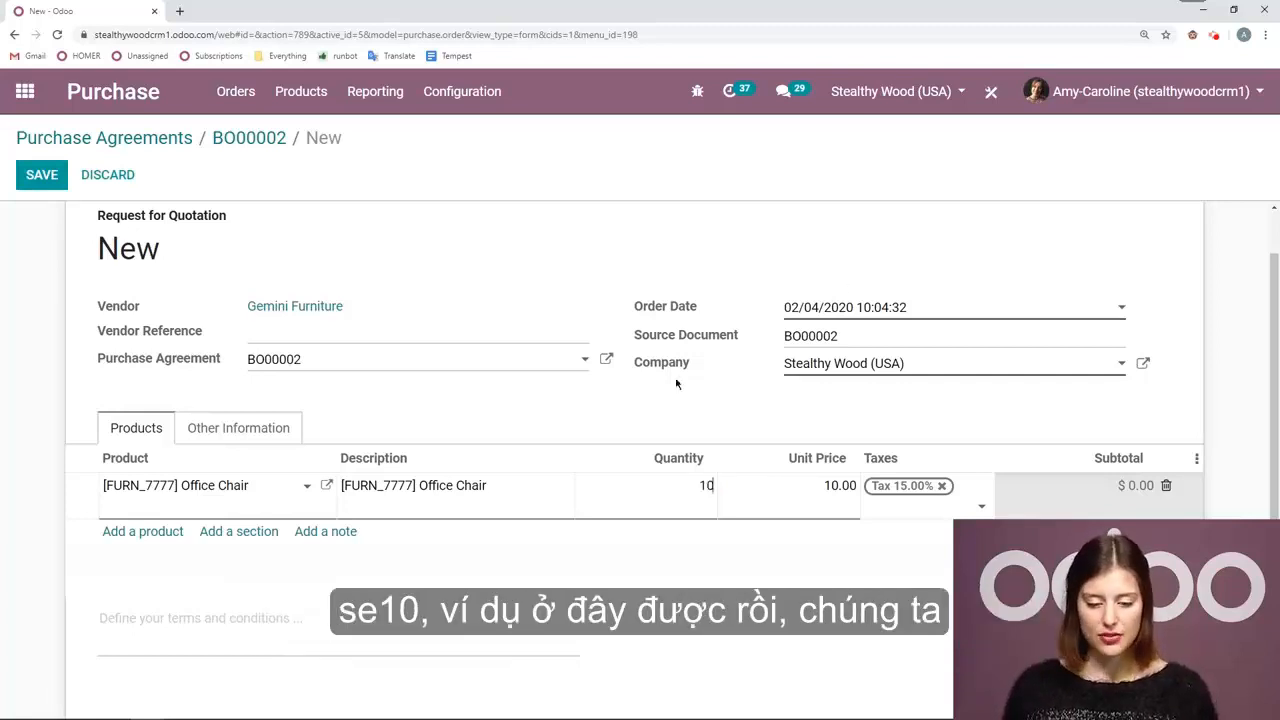
pyautogui.scroll(1, 672, 384)
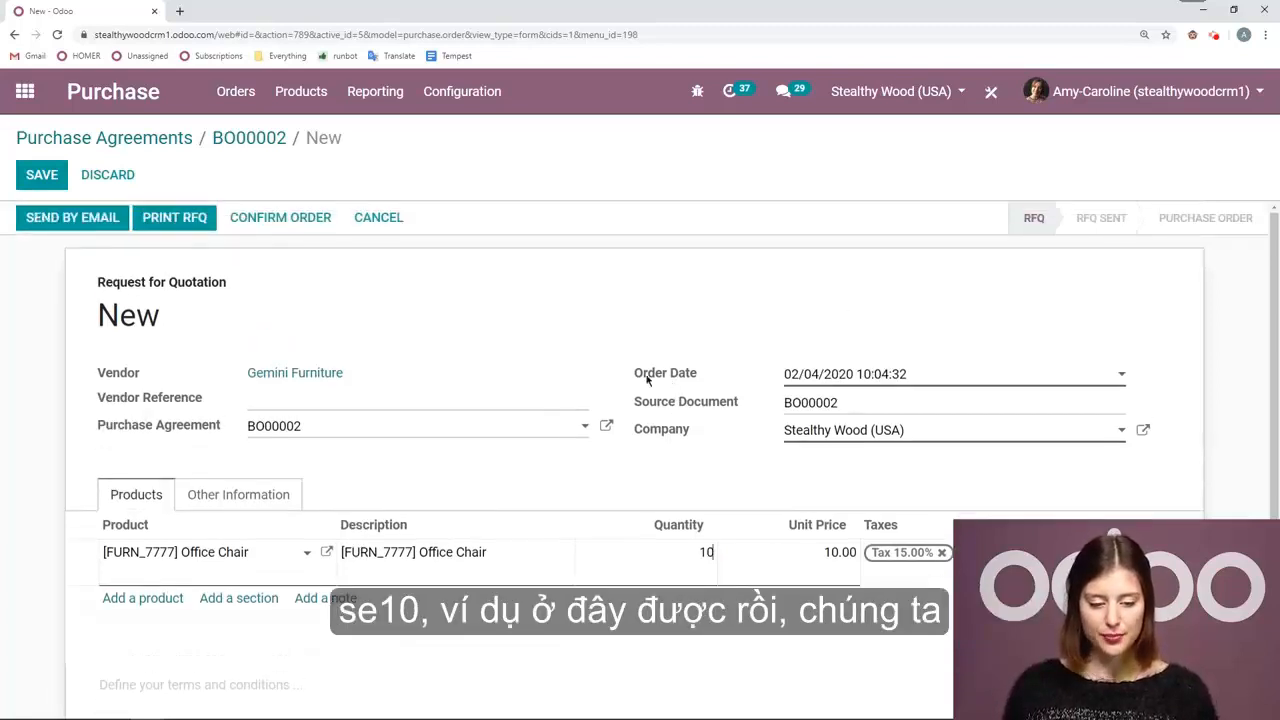
# Step: Save the request for quotation and confirm it as a purchase order
pyautogui.click(46, 182)
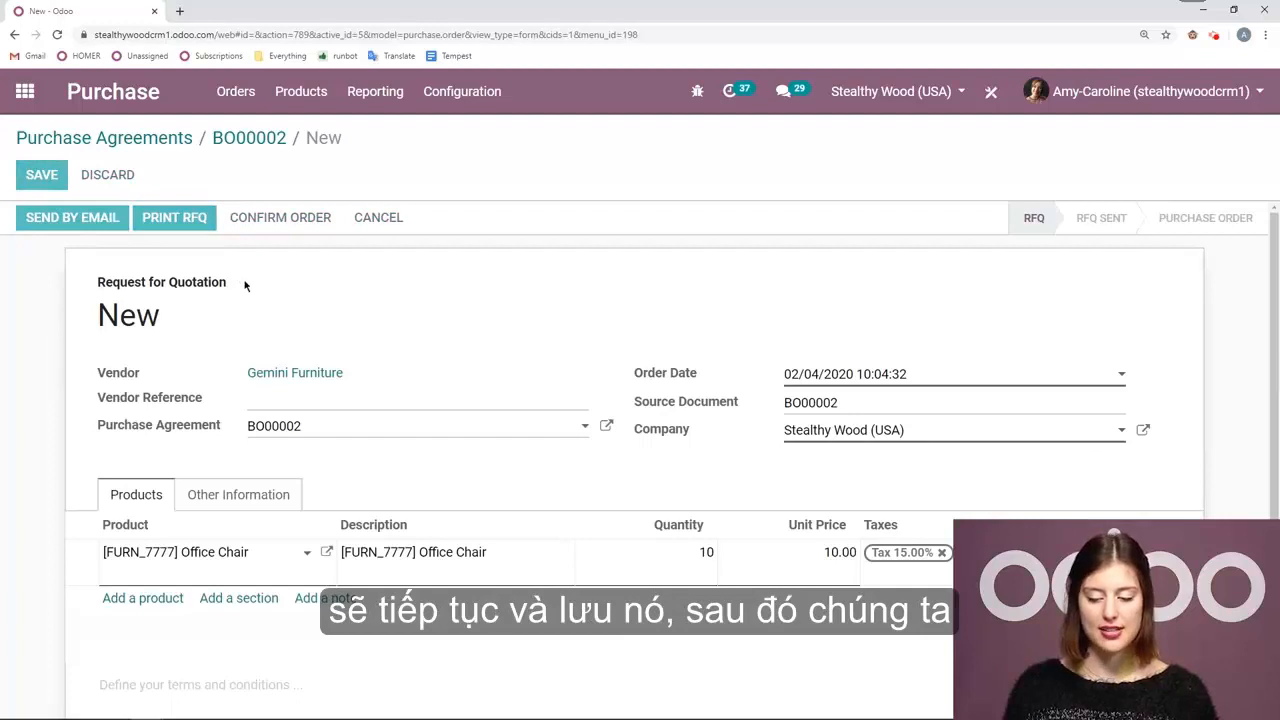
pyautogui.click(303, 290)
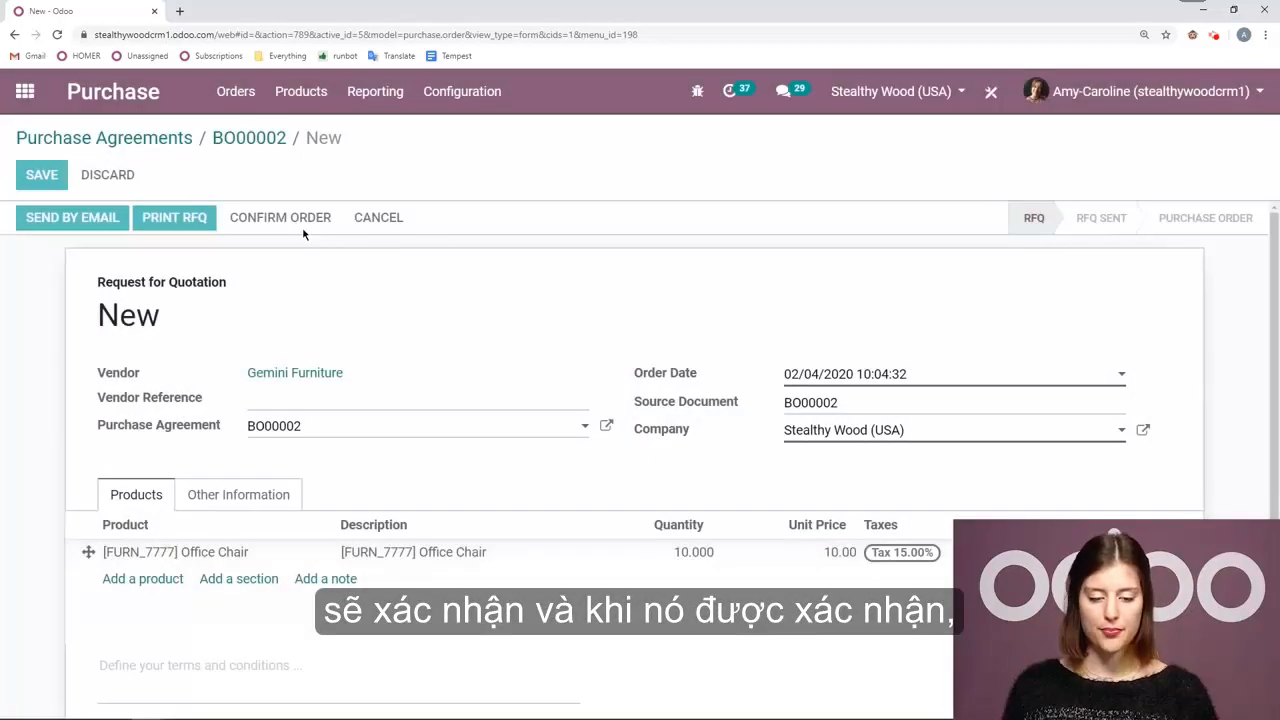
pyautogui.click(303, 218)
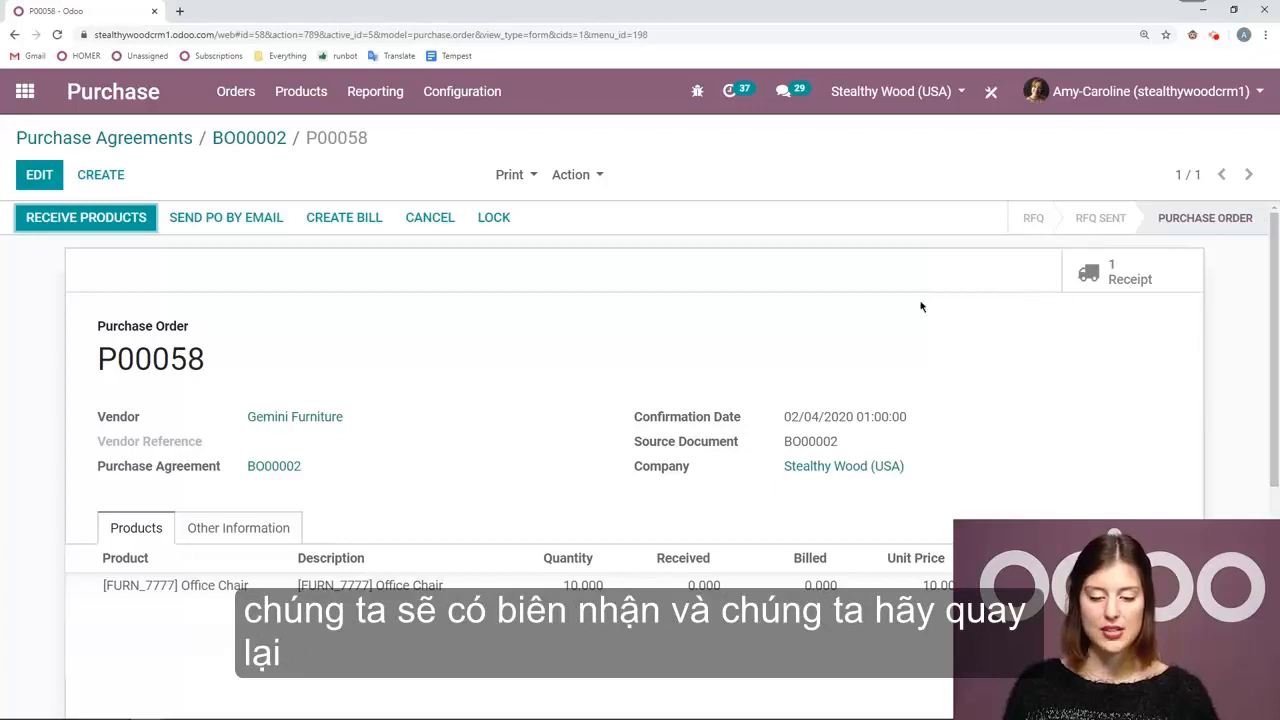
# Step: Return to the blanket order and check the ordered quantity on its Office Chair line
pyautogui.click(246, 137)
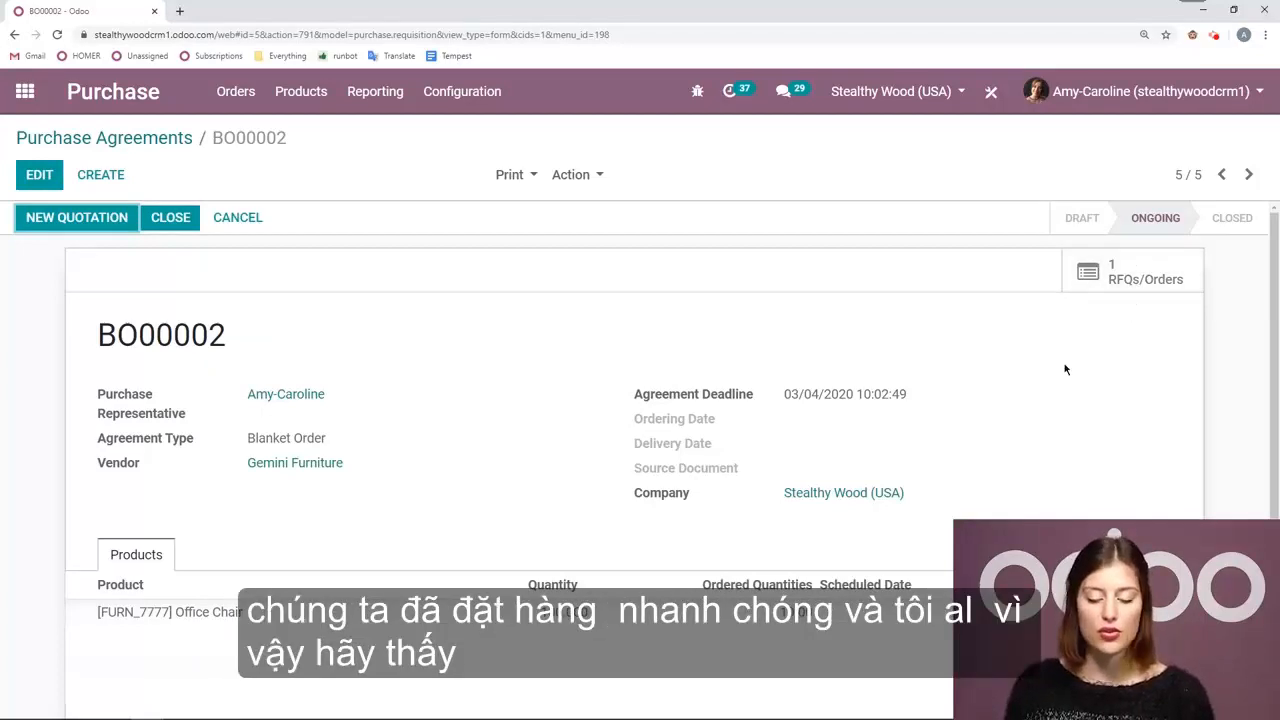
pyautogui.scroll(-2, 1063, 366)
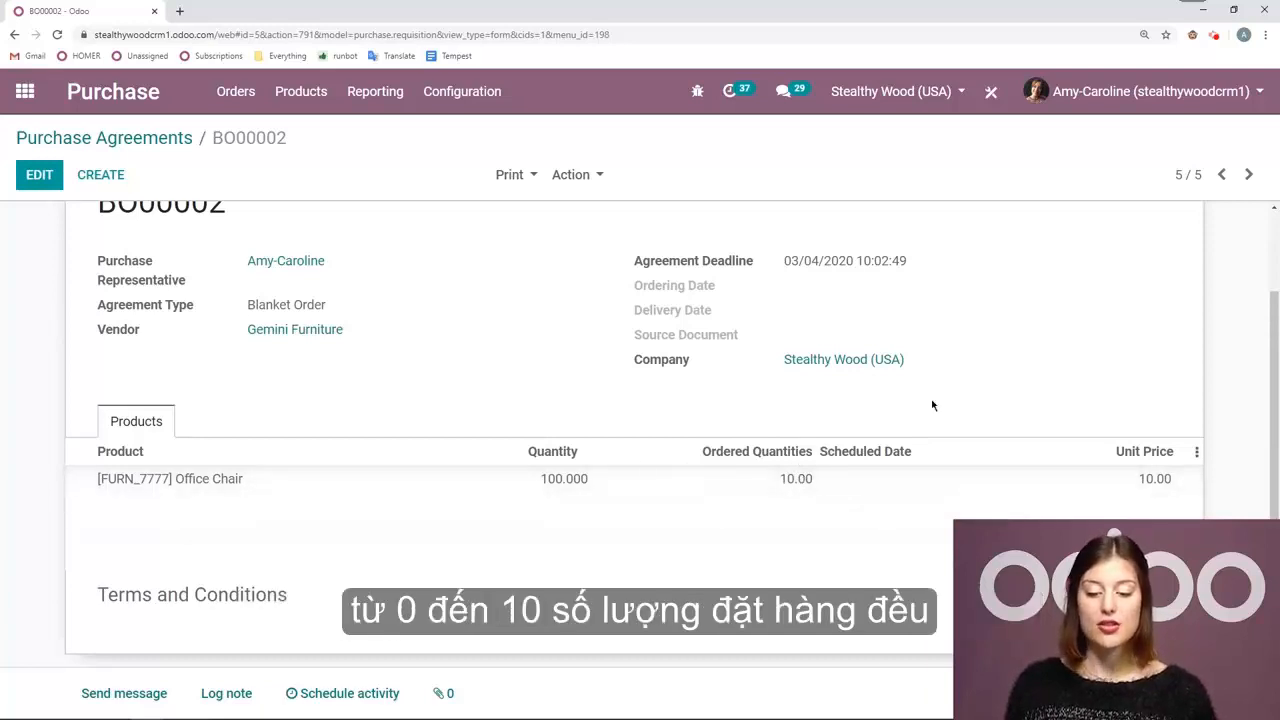
pyautogui.scroll(1, 993, 405)
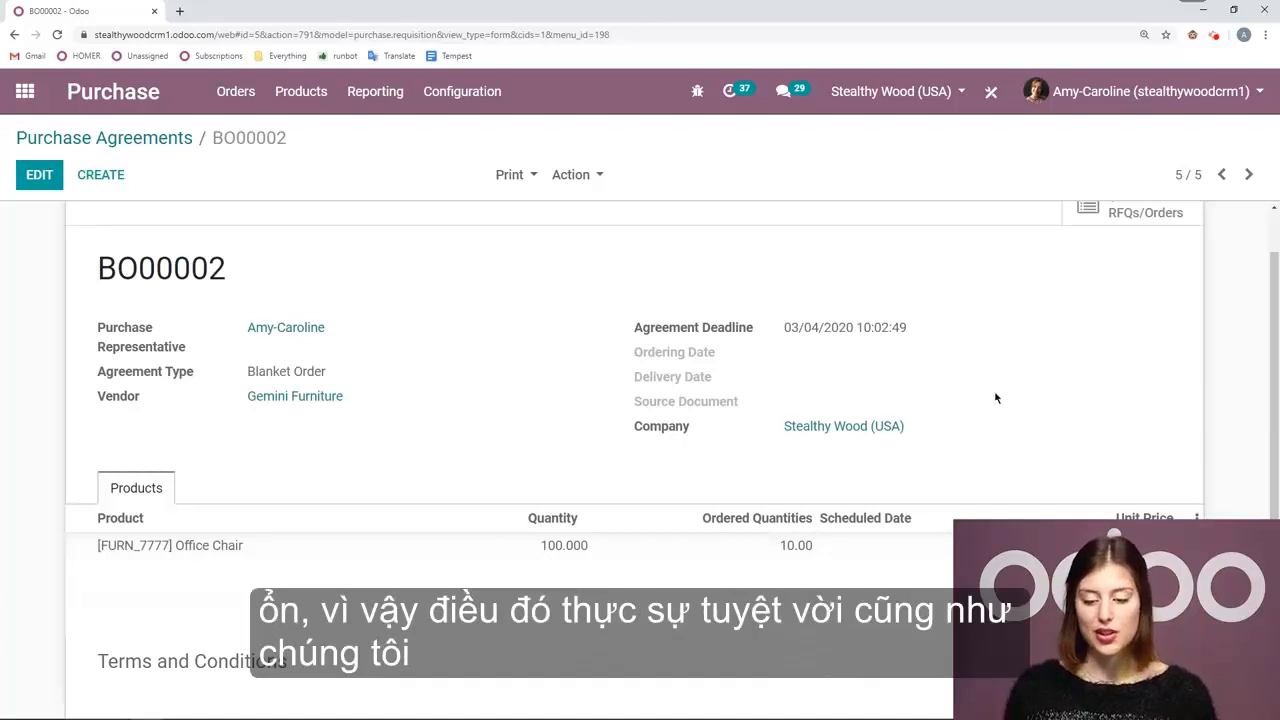
pyautogui.scroll(1, 995, 398)
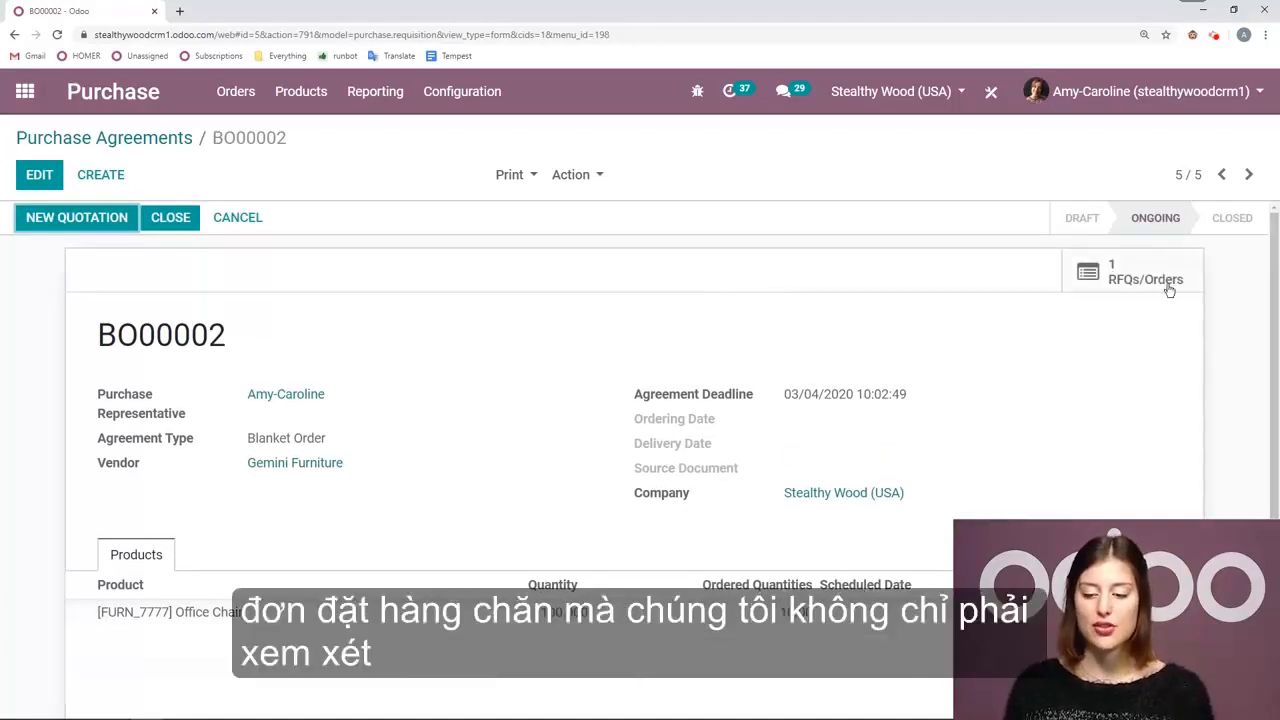
# Step: Open the Office Chair product from the agreement line, review its vendor prices in the purchase details, and return to the blanket order
pyautogui.scroll(-1, 556, 358)
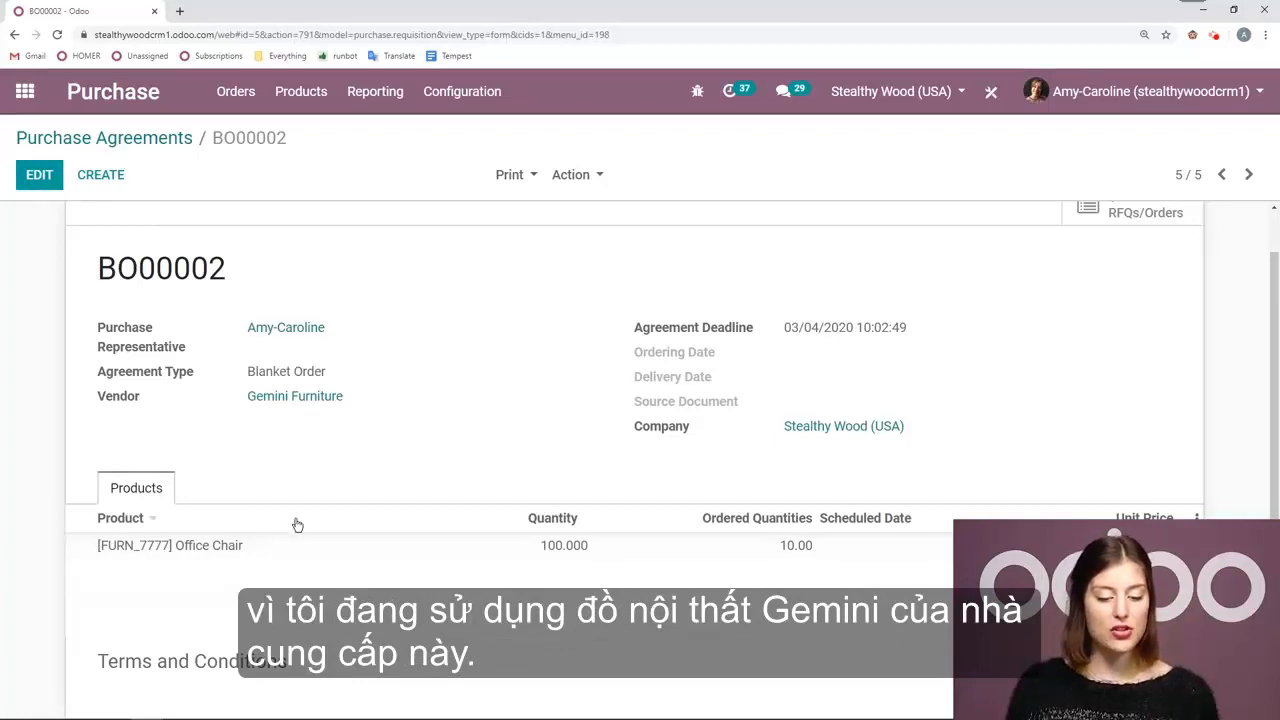
pyautogui.click(254, 548)
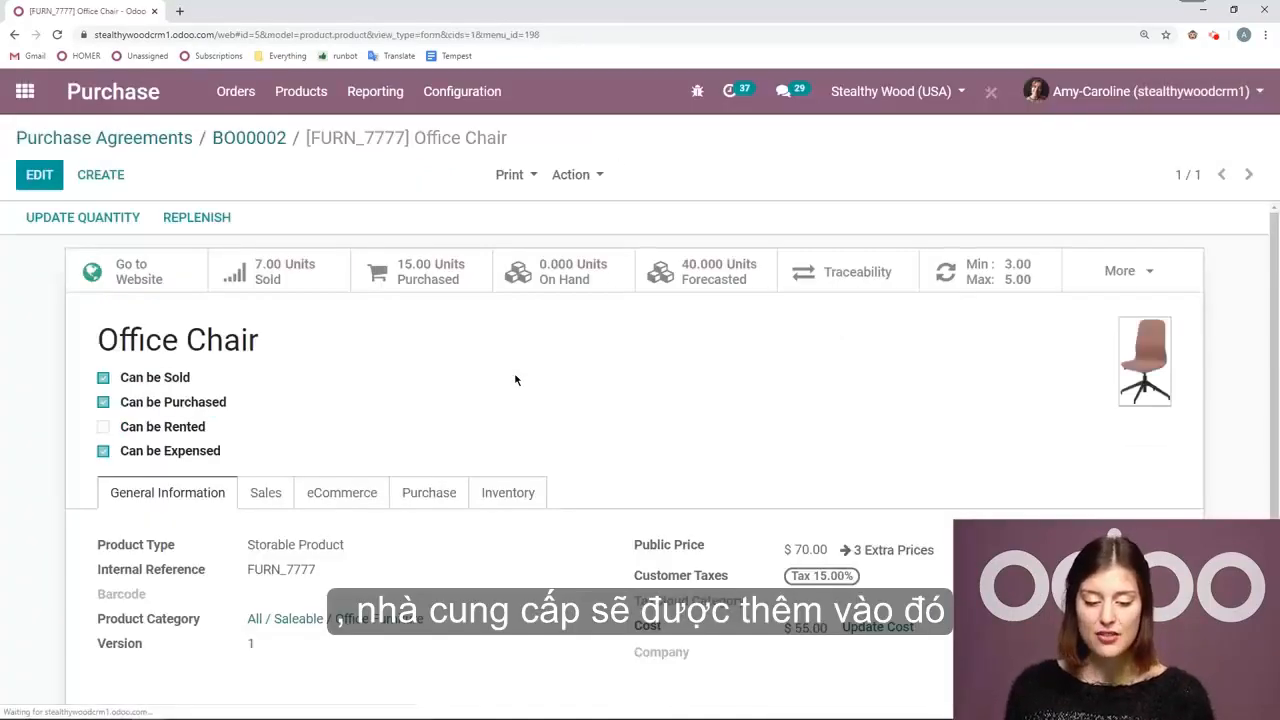
pyautogui.scroll(-2, 491, 391)
pyautogui.click(448, 376)
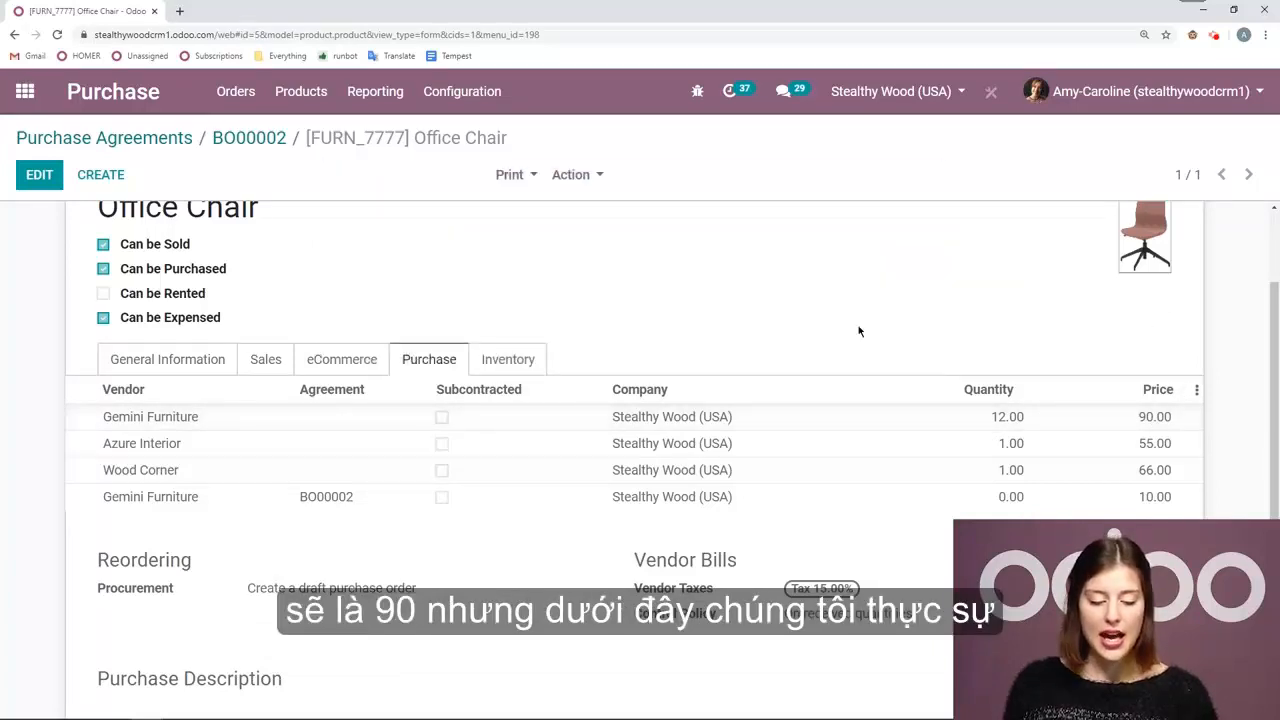
pyautogui.scroll(-1, 35, 491)
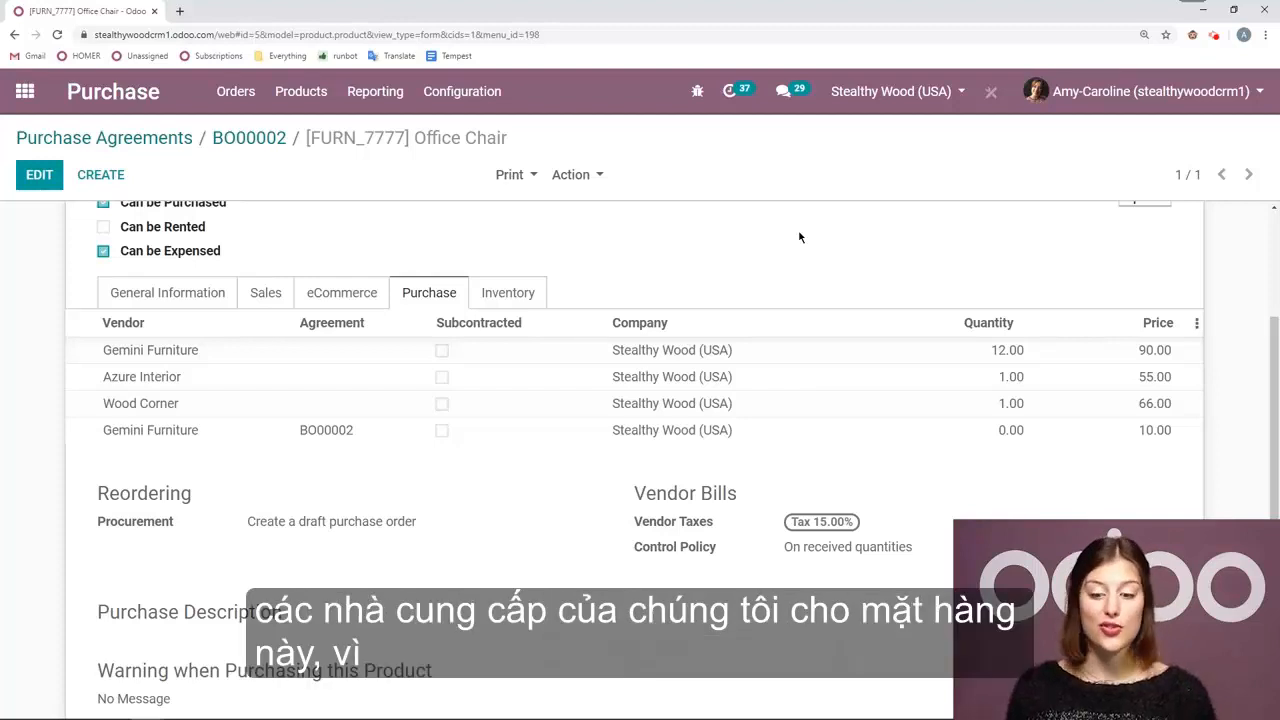
pyautogui.click(270, 143)
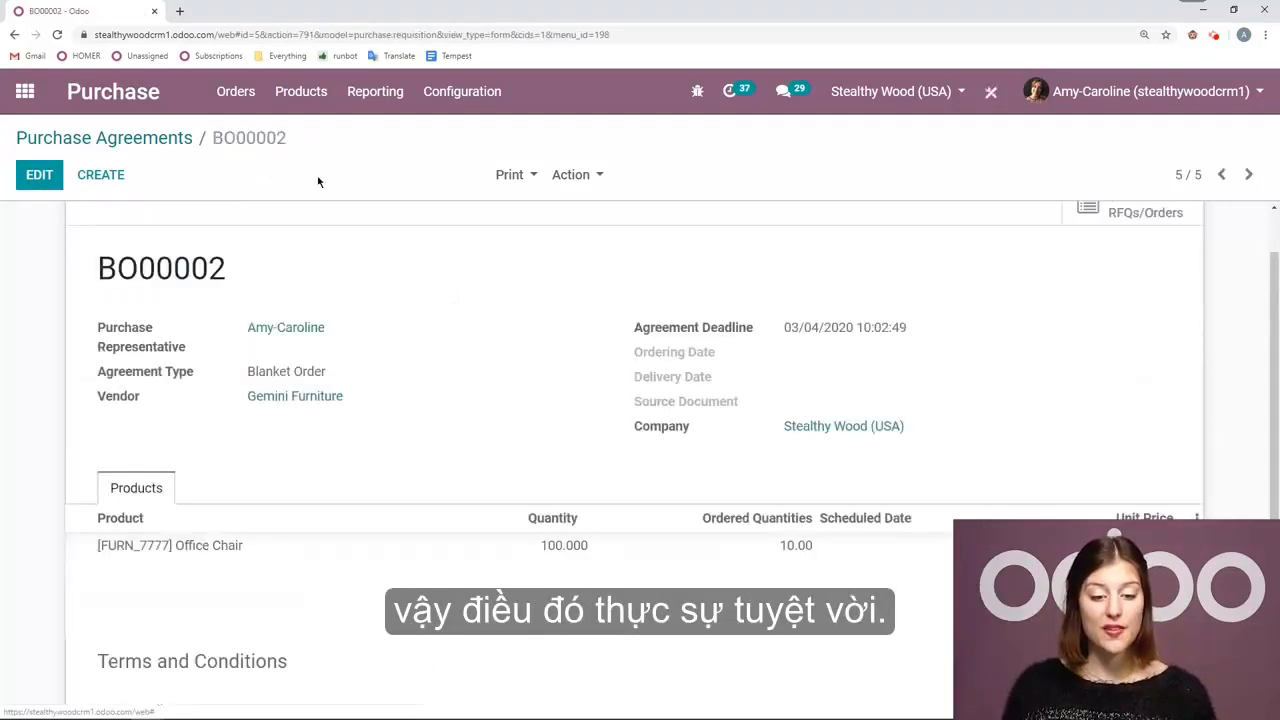